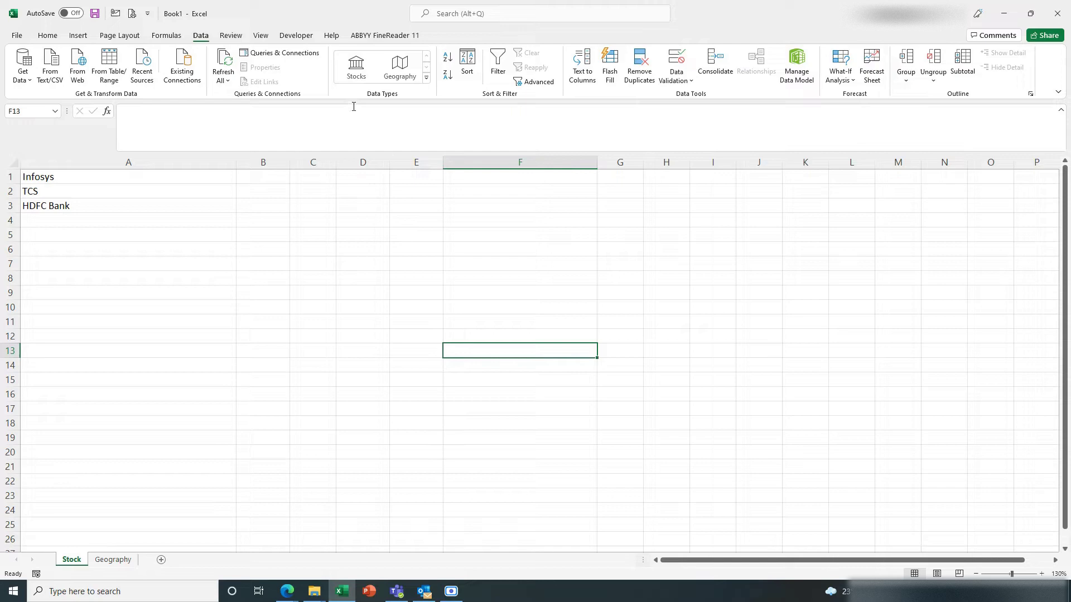
Convert the three company names in A1:A3 to the Stocks data type.
left_click(339, 328)
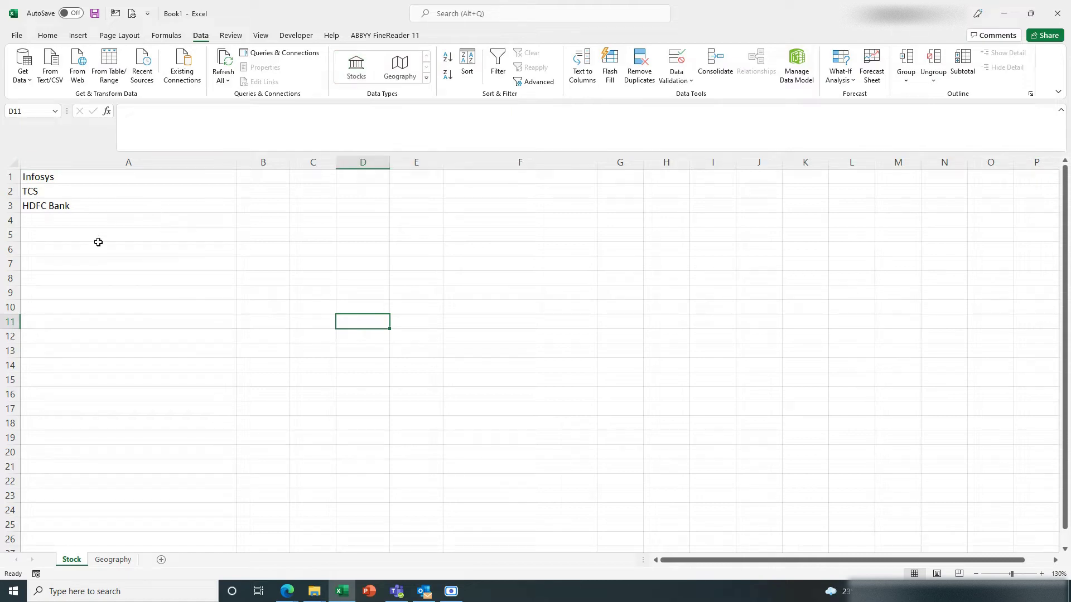
left_click_drag(49, 177, 54, 205)
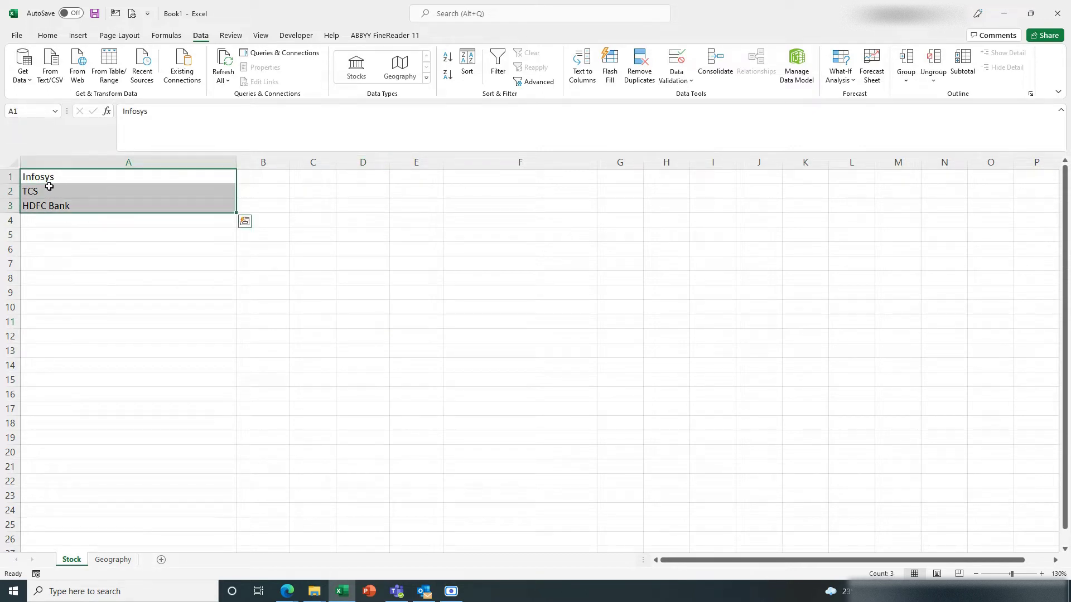
left_click(360, 73)
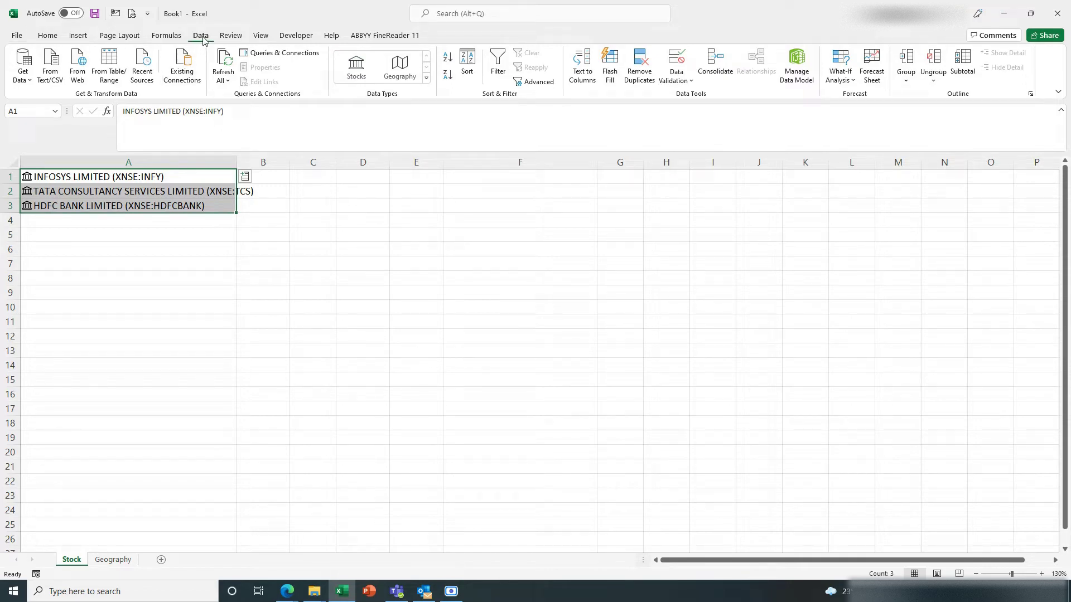
left_click(426, 78)
key("Escape")
Widen column A to show the full listed names, then reselect the three stock cells.
left_click(216, 175)
left_click_drag(237, 162, 261, 170)
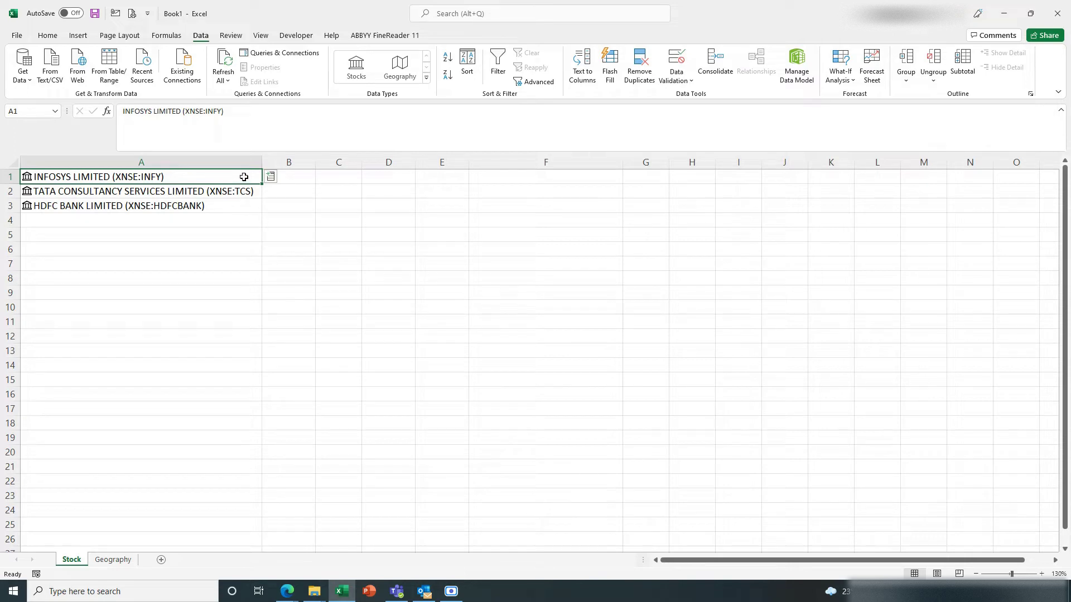
left_click_drag(244, 177, 248, 203)
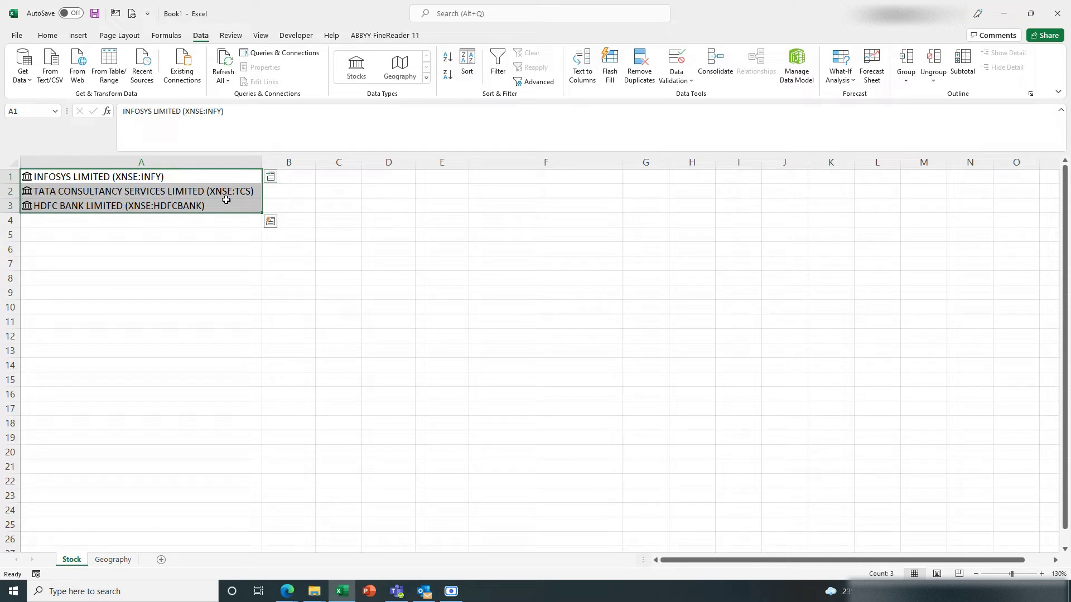
Insert each stock's Price in column B (₹ 1,881.10, ₹ 3,744.60, ₹ 1,475.45) and autofit it.
left_click(271, 178)
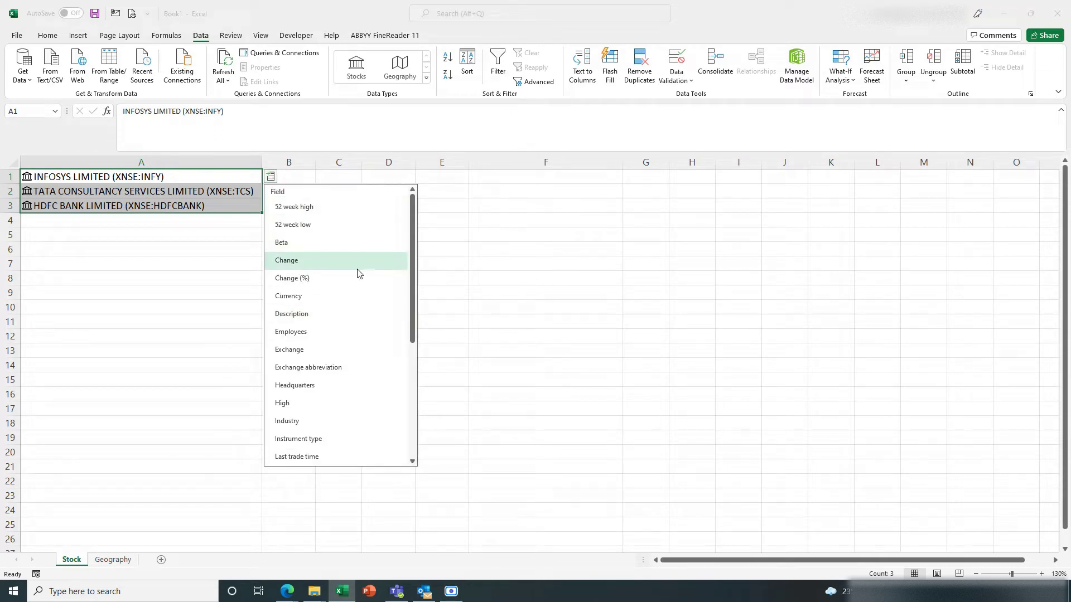
scroll(357, 276, "down", 3)
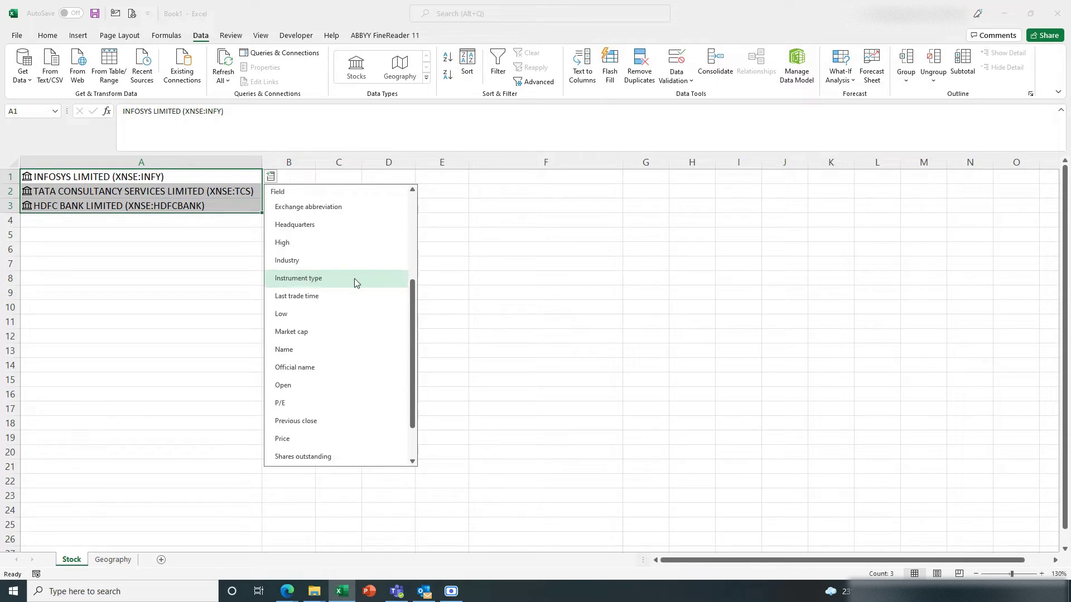
left_click(346, 440)
double_click(316, 163)
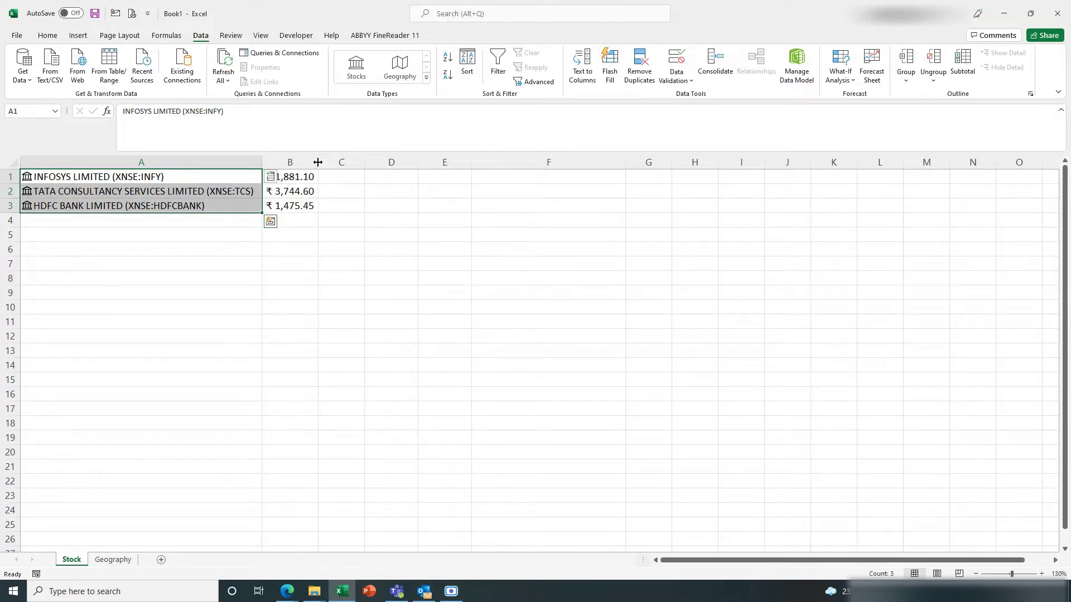
left_click(284, 263)
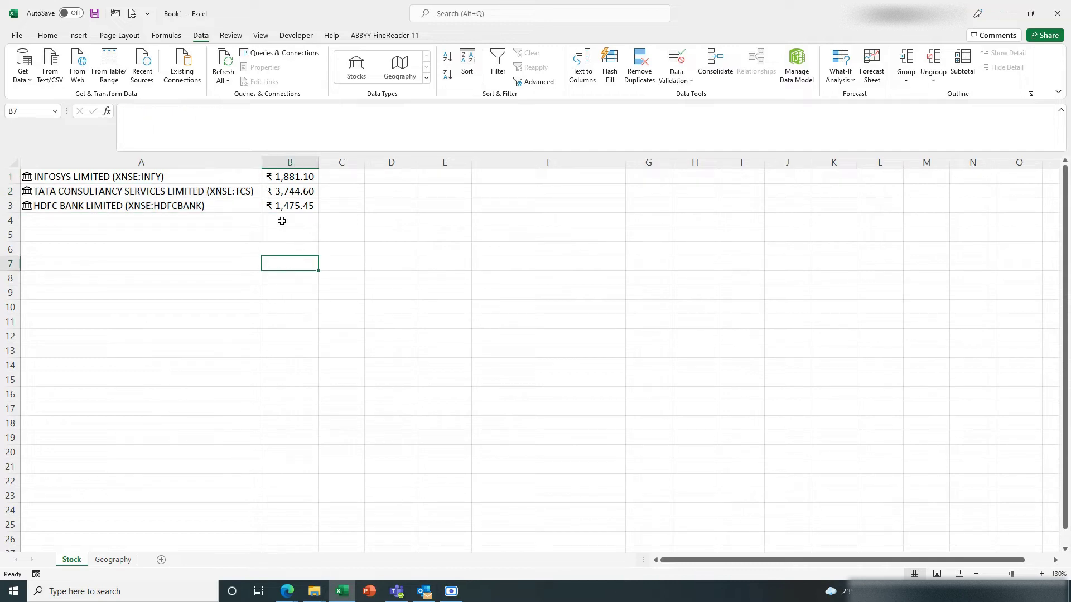
Insert a blank row above the data and enter the header CMP in B1.
right_click(8, 176)
left_click(73, 282)
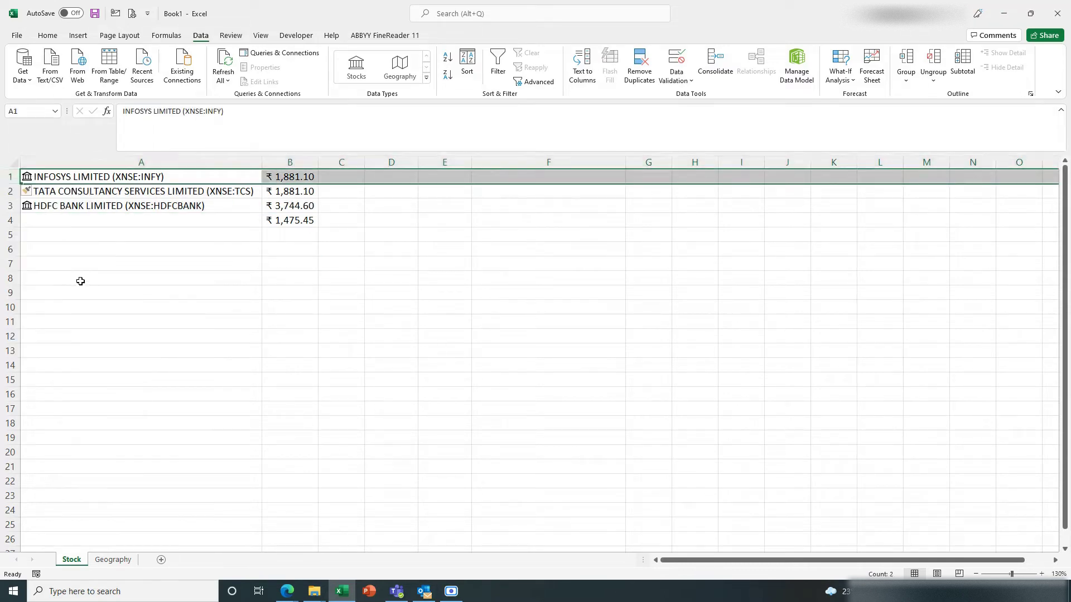
left_click(270, 177)
type("C")
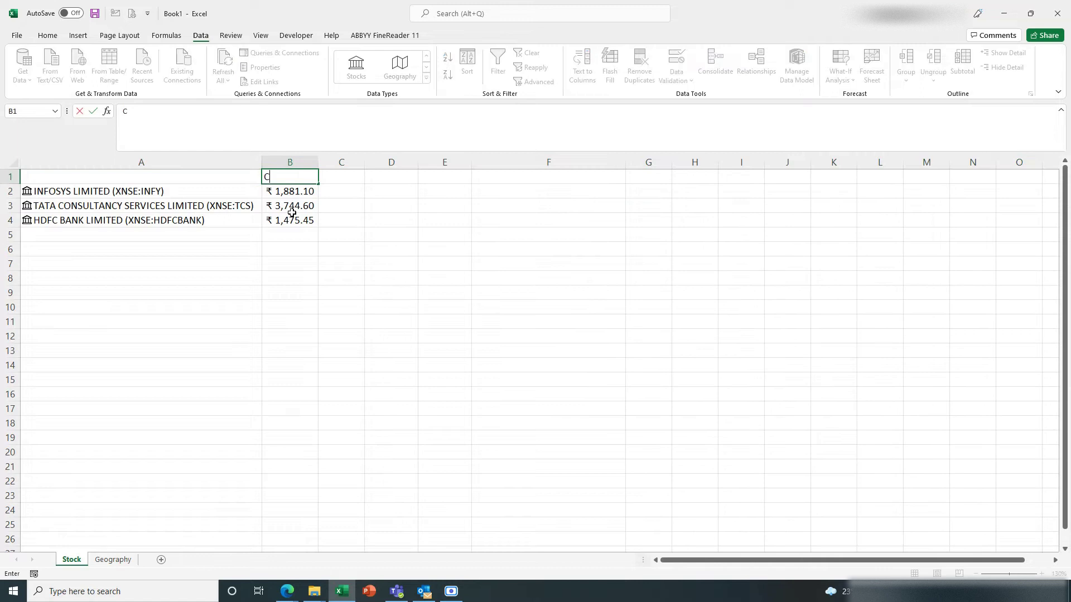
type("MP")
key("Tab")
Enter the headers 52W Low in C1 and 52W High in D1.
type("Tar")
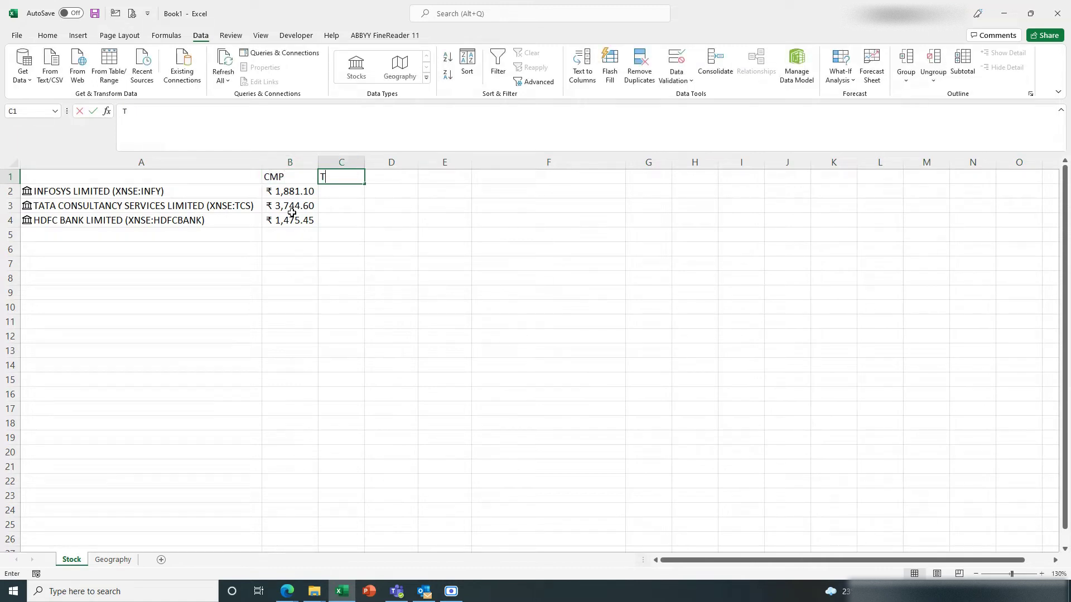
key("BackSpace")
key("BackSpace")
key("BackSpace")
type("52 ")
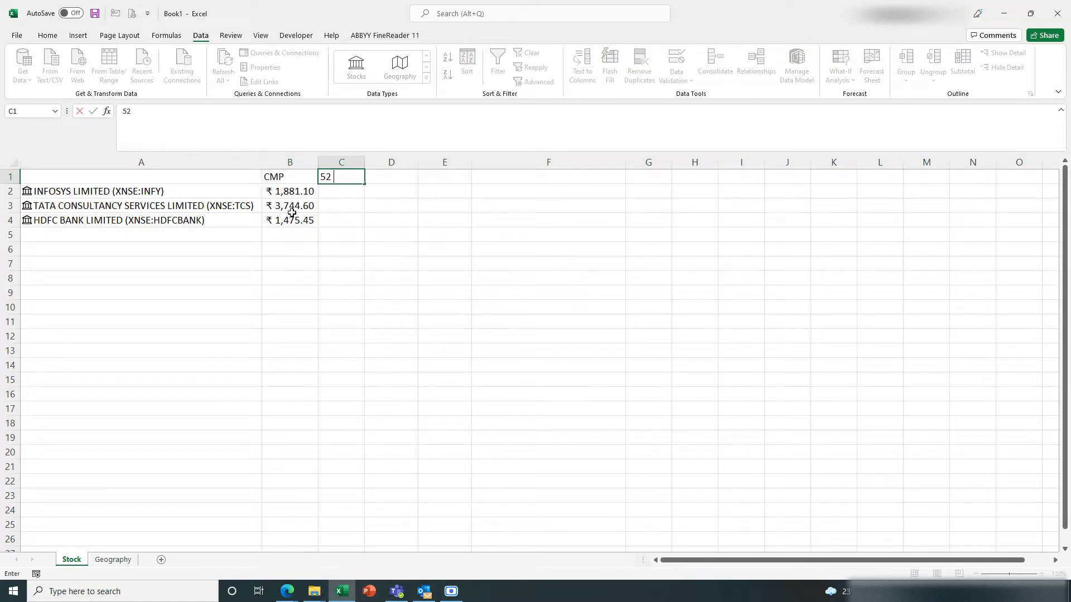
type("W")
key("BackSpace")
key("BackSpace")
type("@")
key("BackSpace")
type("W Low")
key("Tab")
type("52W")
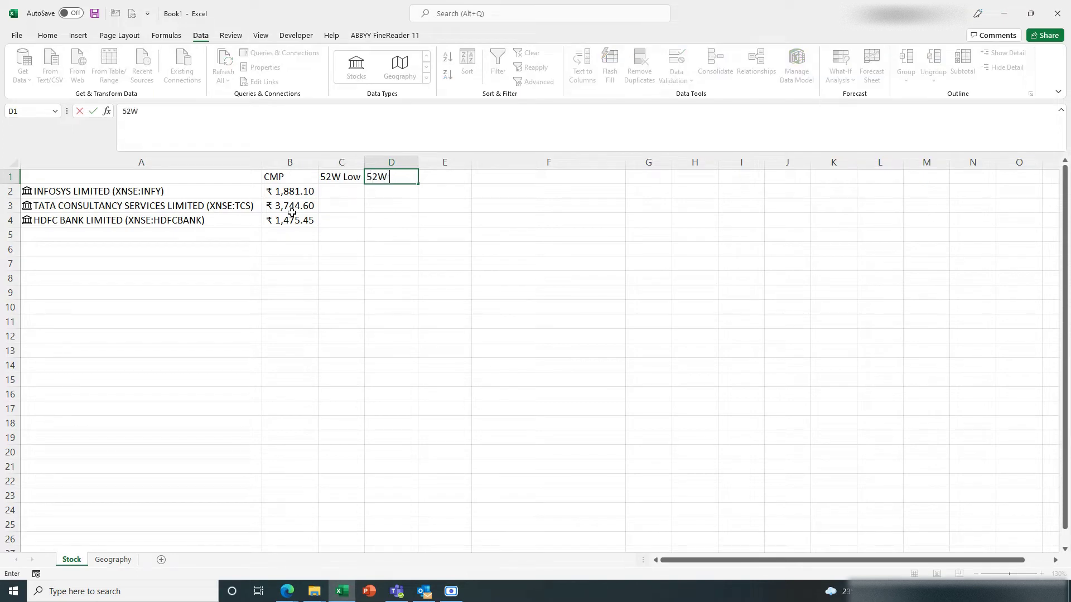
type(" High")
key("ctrl+Return")
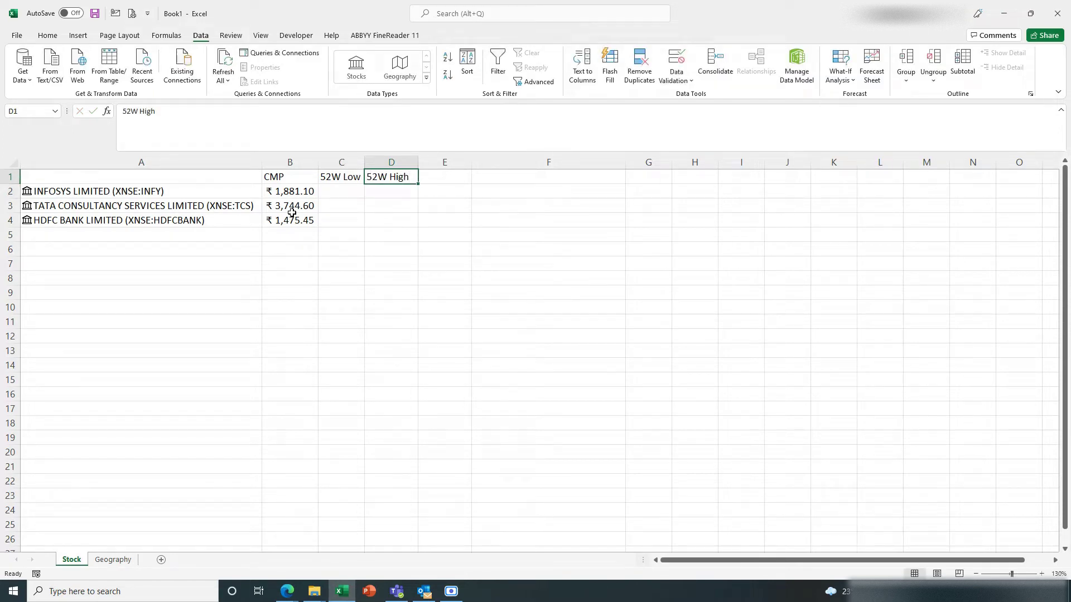
key("Down")
key("Left")
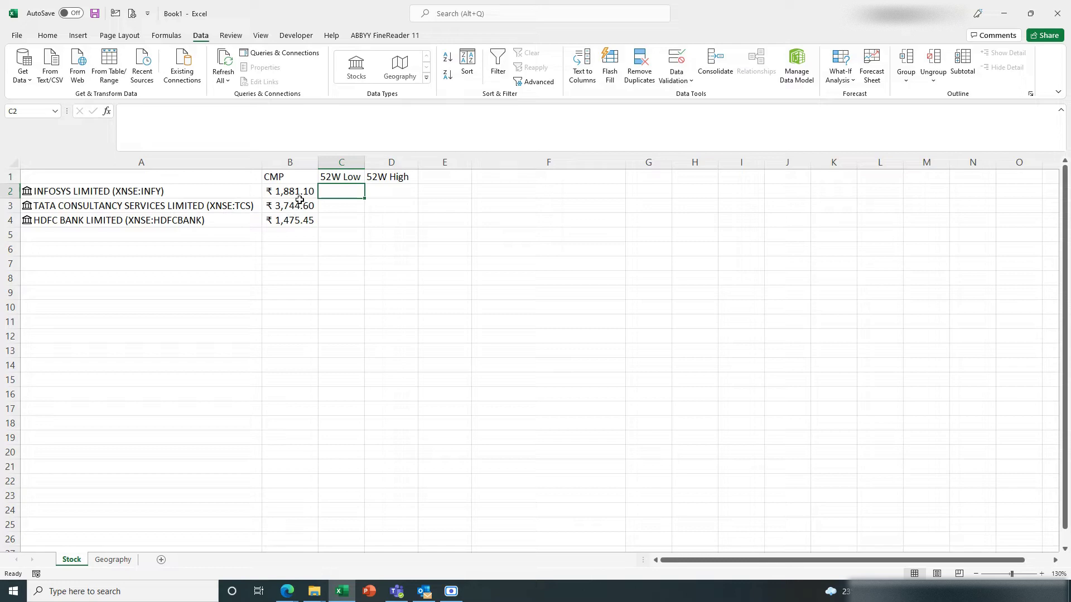
Add each stock's 52 week low in column C and 52 week high in column D, autofitting D.
left_click_drag(229, 192, 248, 221)
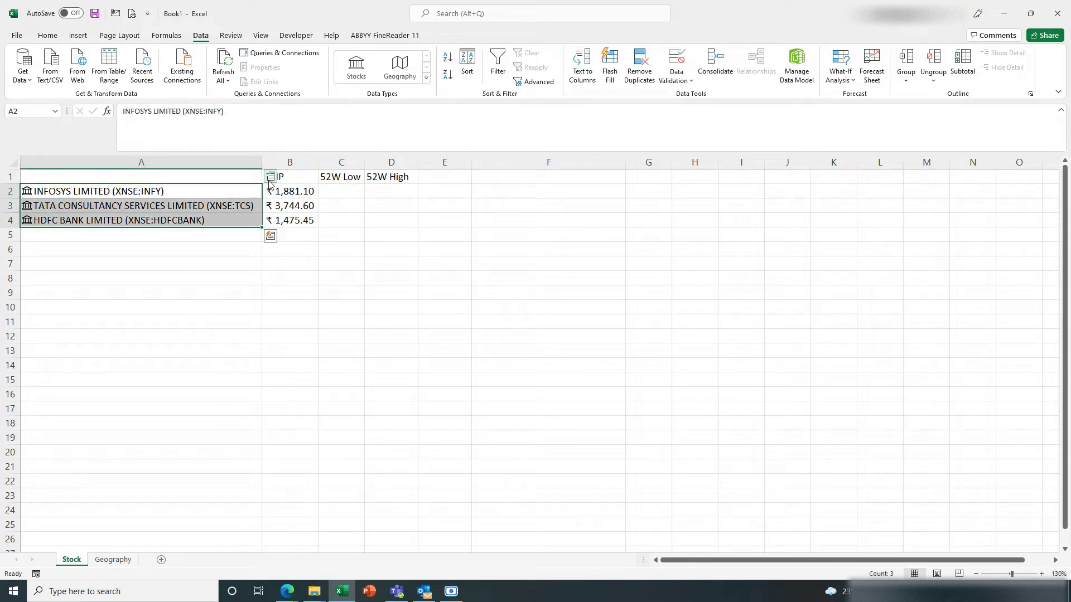
left_click(271, 177)
scroll(329, 271, "up", 3)
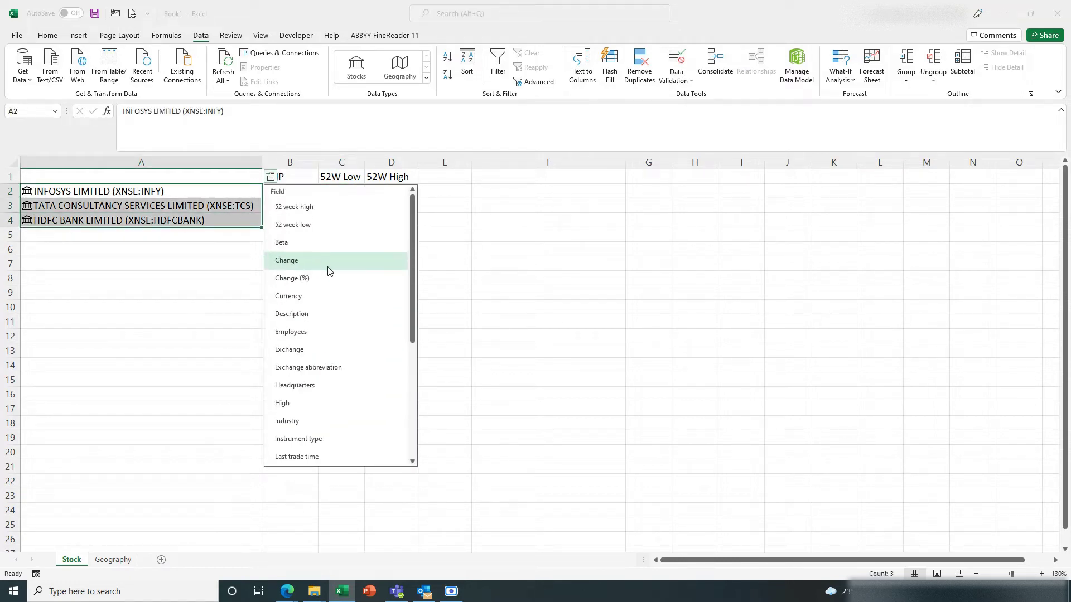
left_click(312, 225)
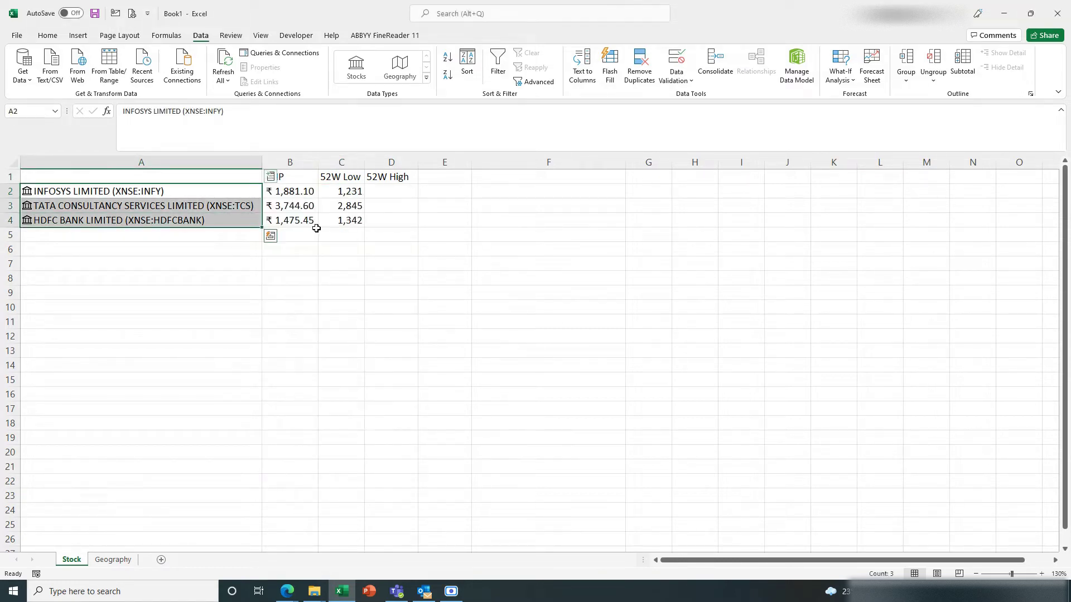
left_click(271, 177)
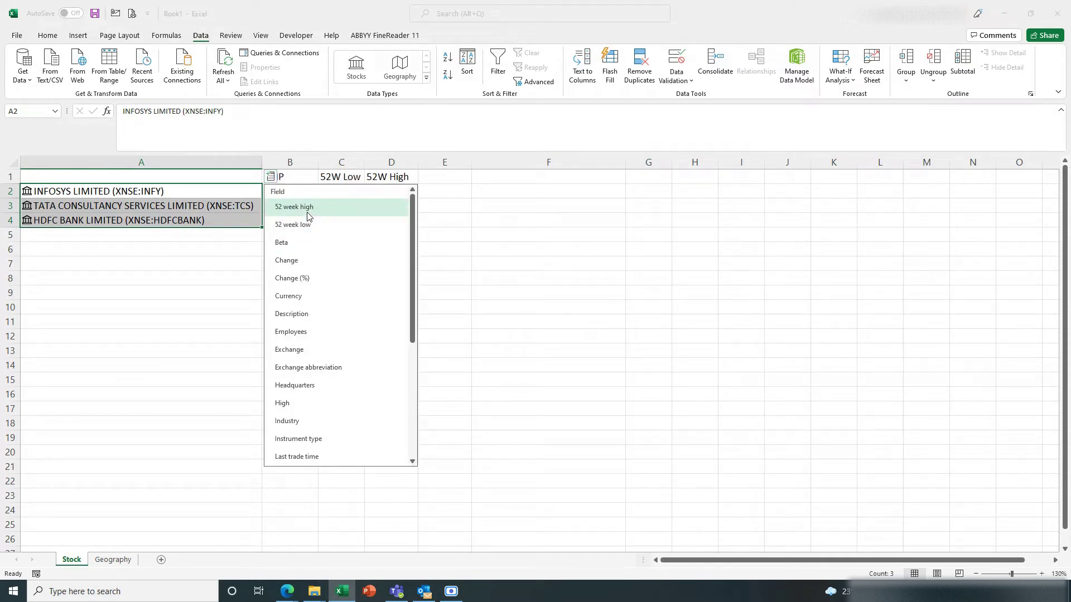
left_click(308, 208)
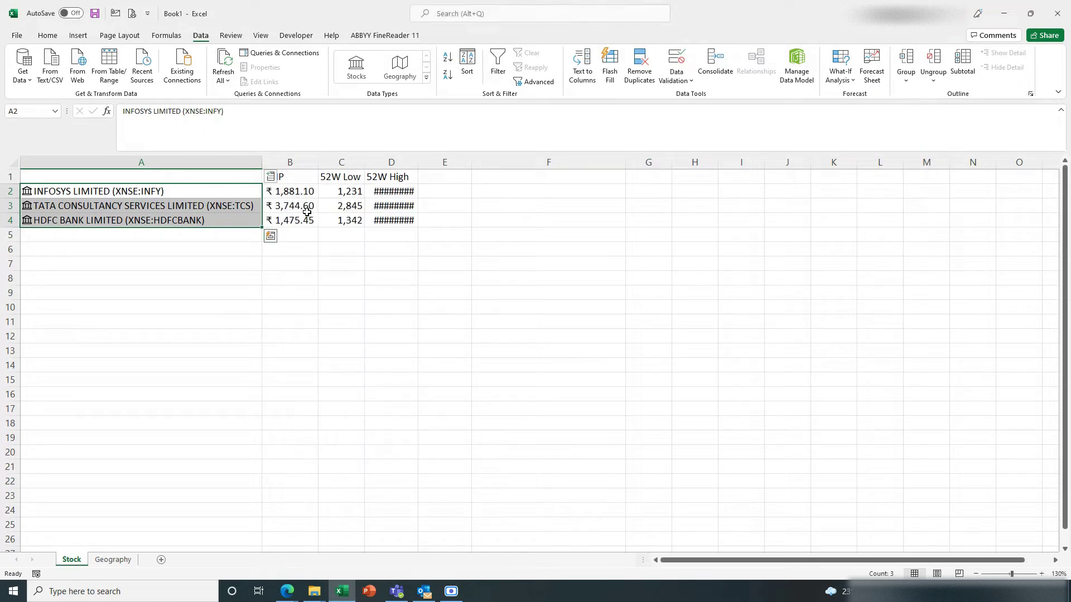
double_click(420, 165)
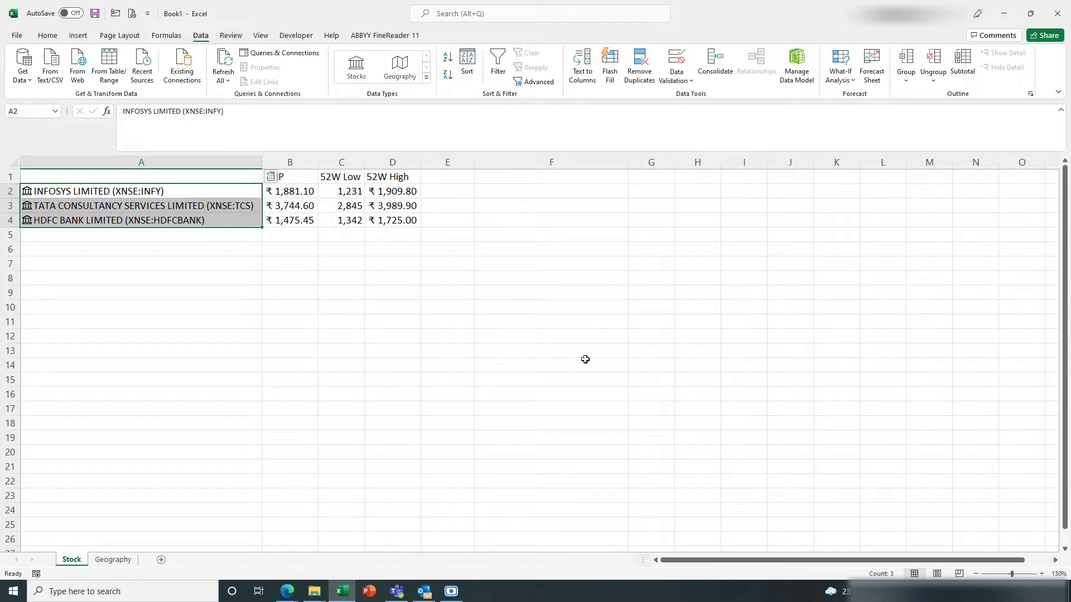
Add each stock's High price in column E and widen the column.
left_click(272, 177)
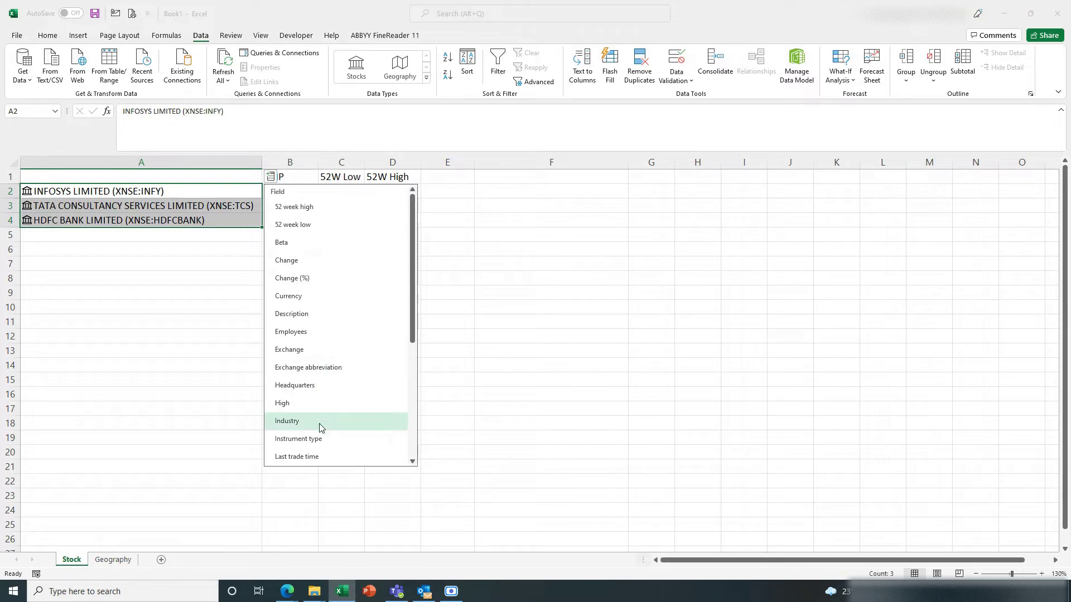
scroll(337, 416, "down", 1)
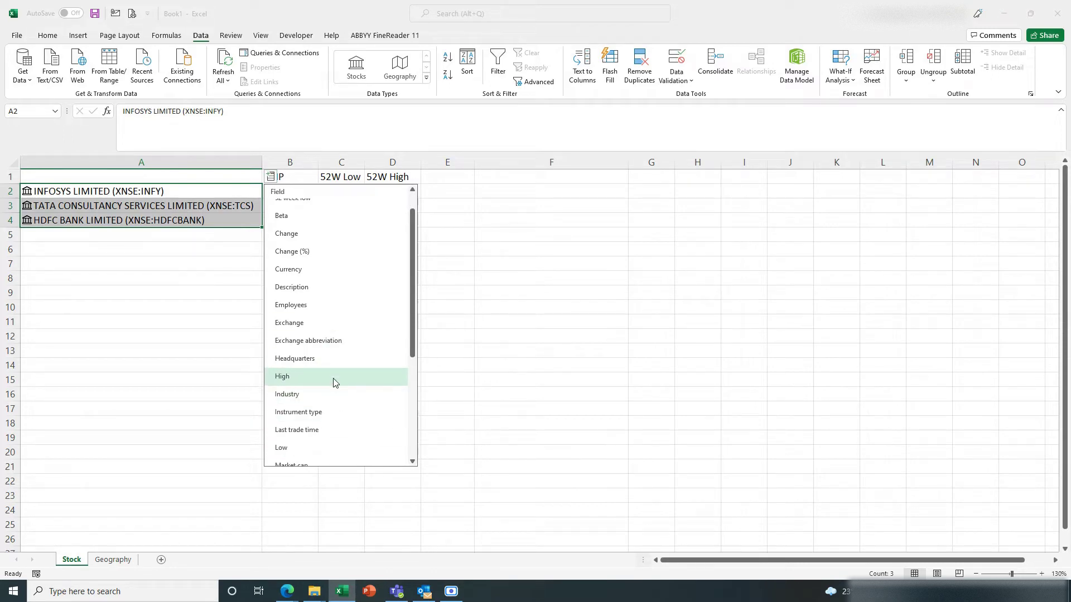
scroll(335, 383, "down", 1)
scroll(334, 382, "down", 1)
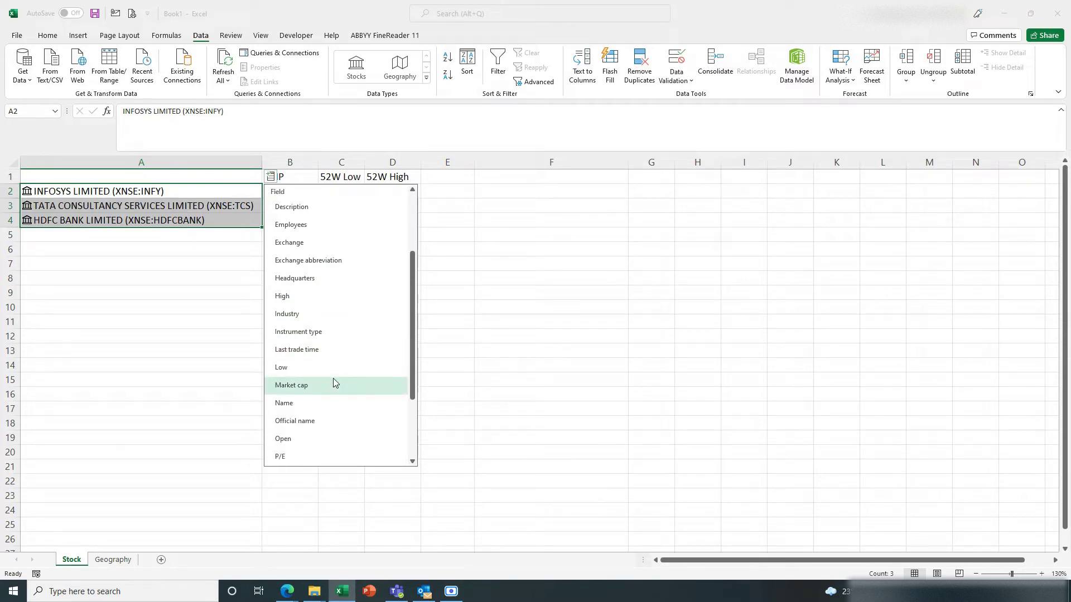
left_click(319, 296)
left_click_drag(472, 162, 477, 161)
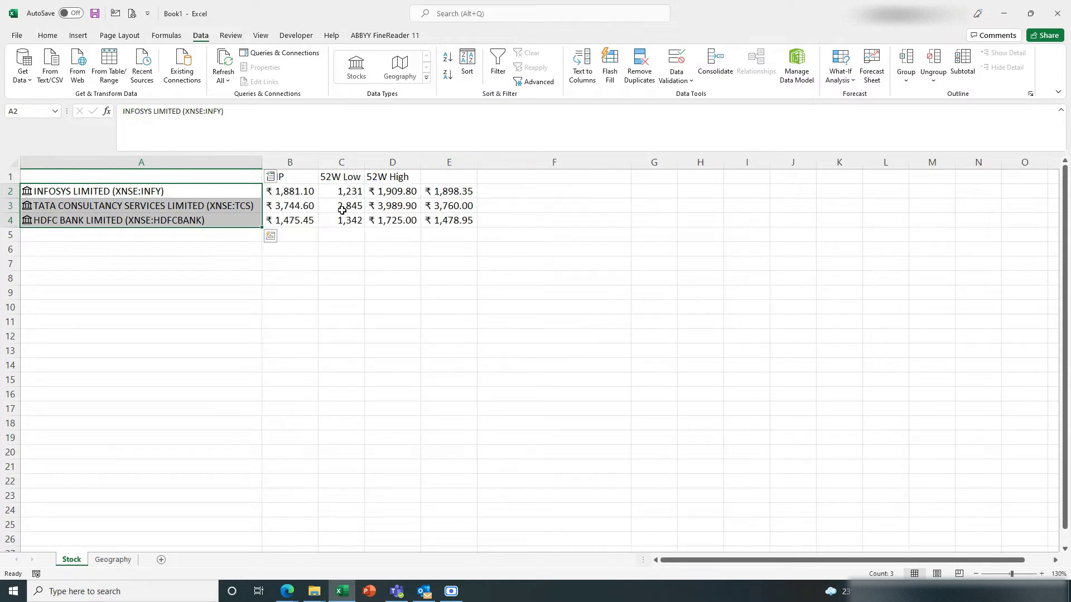
Add each stock's Low price in column F and adjust its width.
left_click(270, 177)
scroll(335, 390, "down", 1)
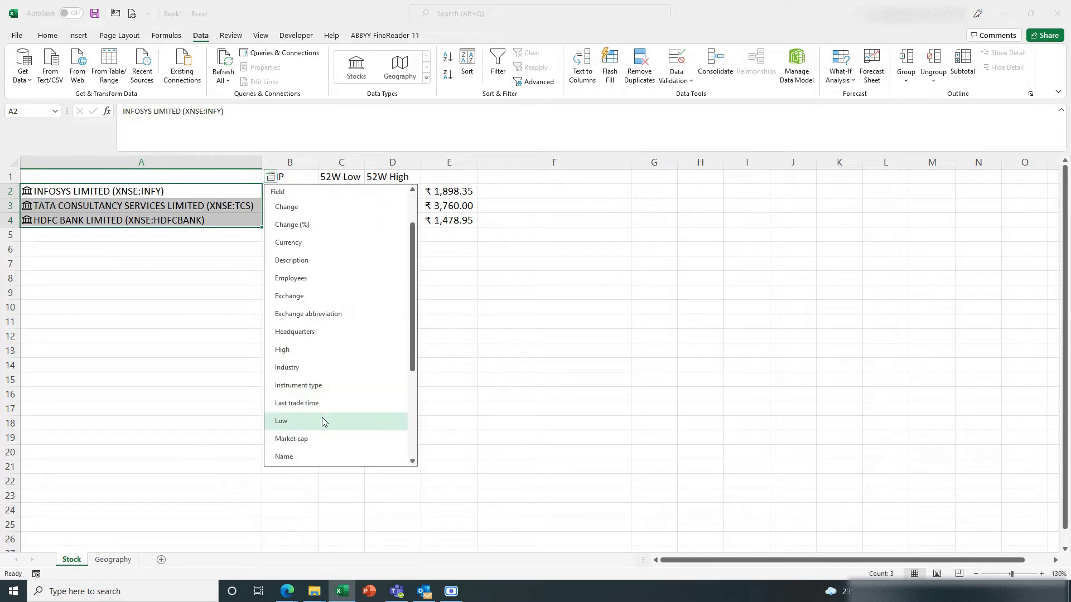
left_click(322, 422)
left_click_drag(631, 163, 624, 161)
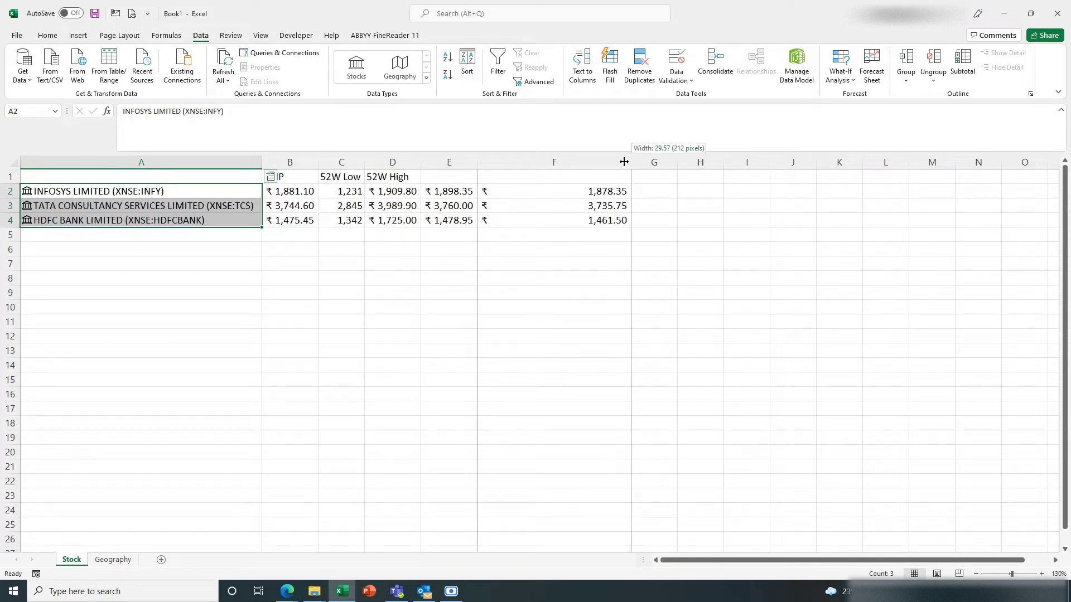
left_click_drag(552, 174, 555, 174)
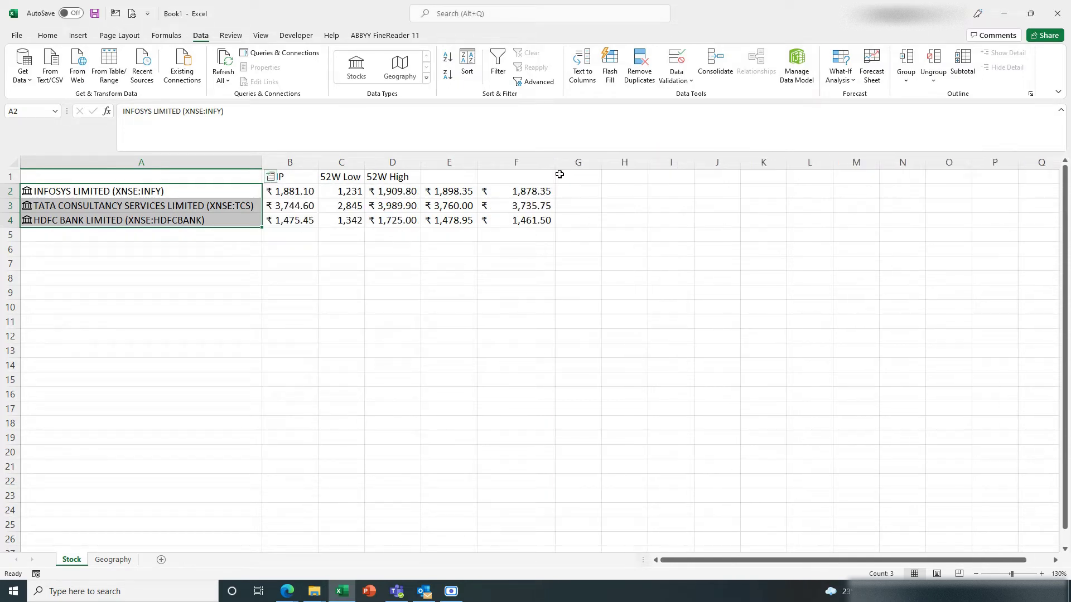
Label E1 as Today High and F1 as Today Low.
left_click(444, 176)
type("To")
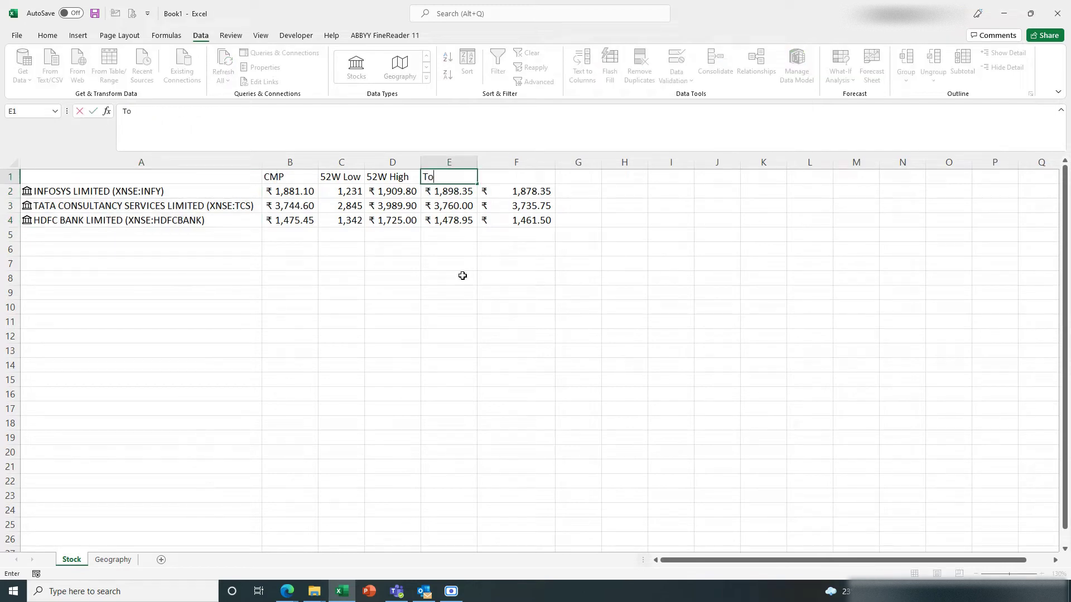
type("day High")
key("Right")
type("Today ")
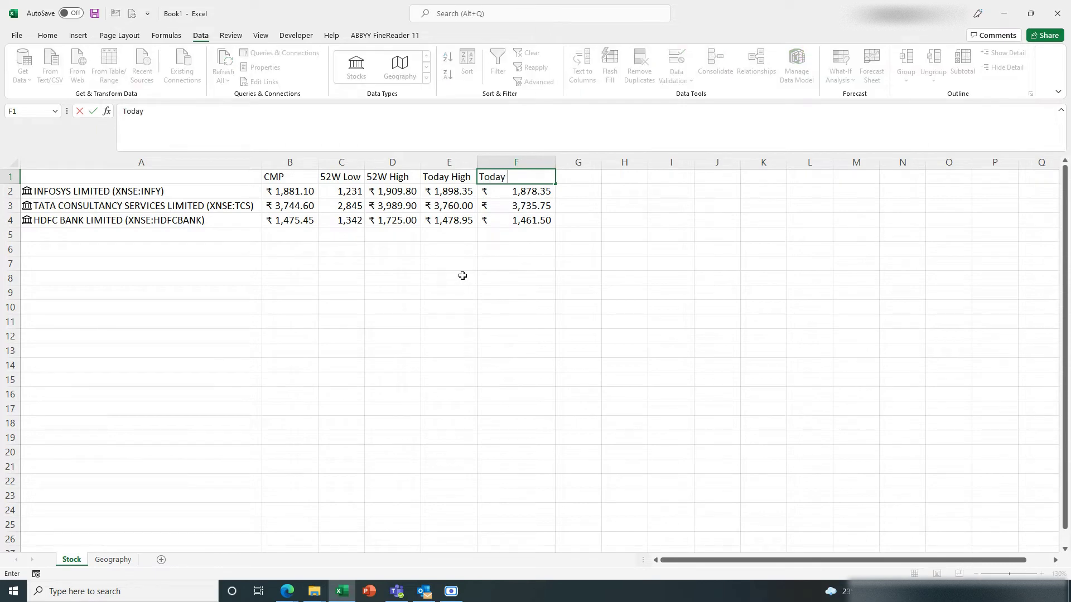
type("Low")
key("Return")
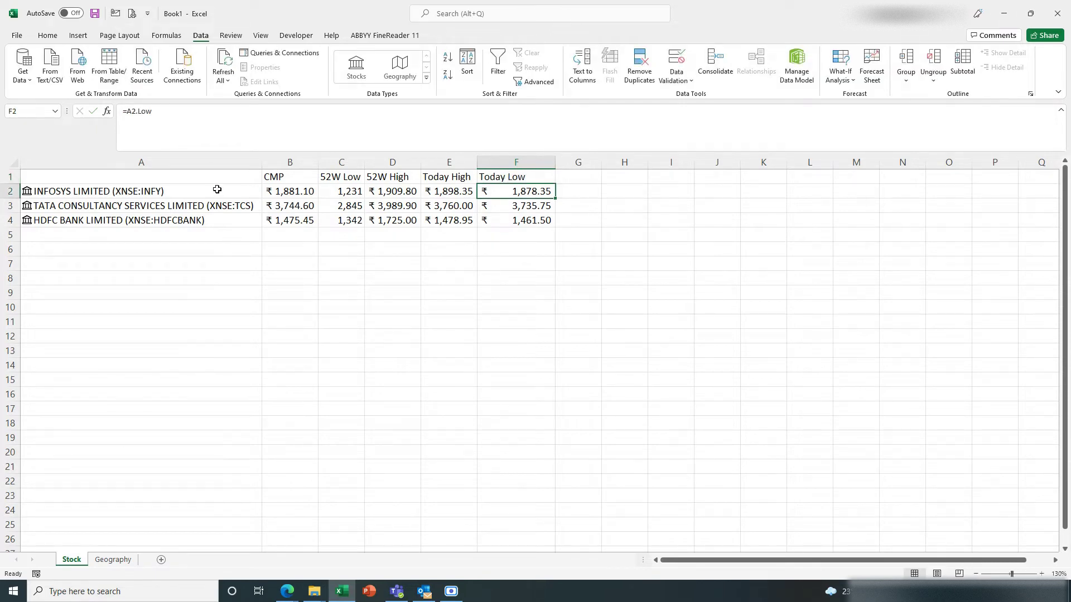
Insert each stock's Volume (5,83,630; 3,53,848; 7,60,512) in column G, headed Volume.
left_click_drag(217, 190, 219, 218)
left_click(271, 177)
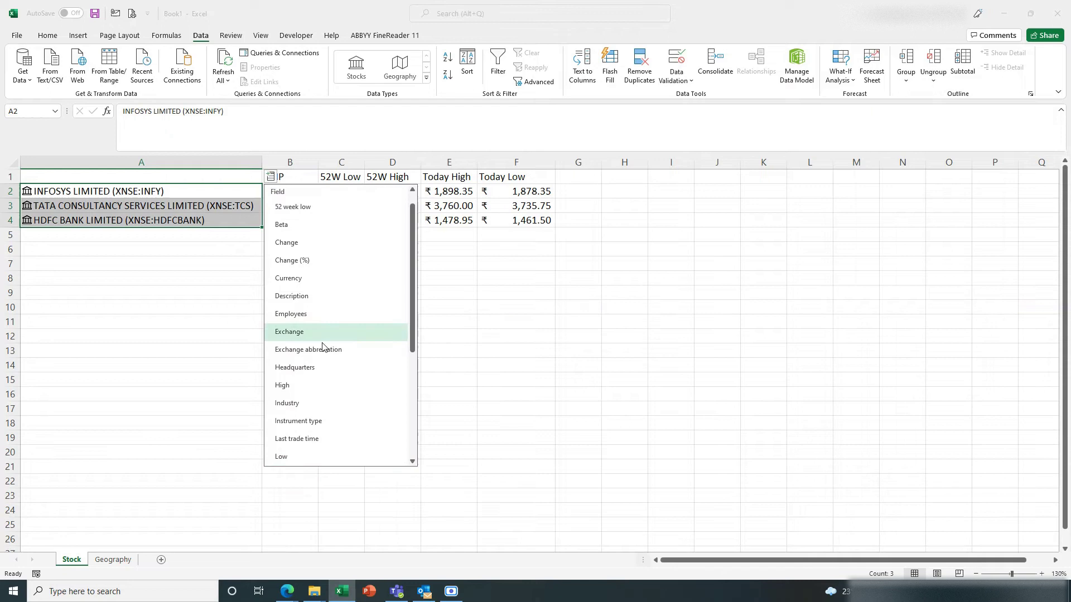
scroll(341, 394, "down", 4)
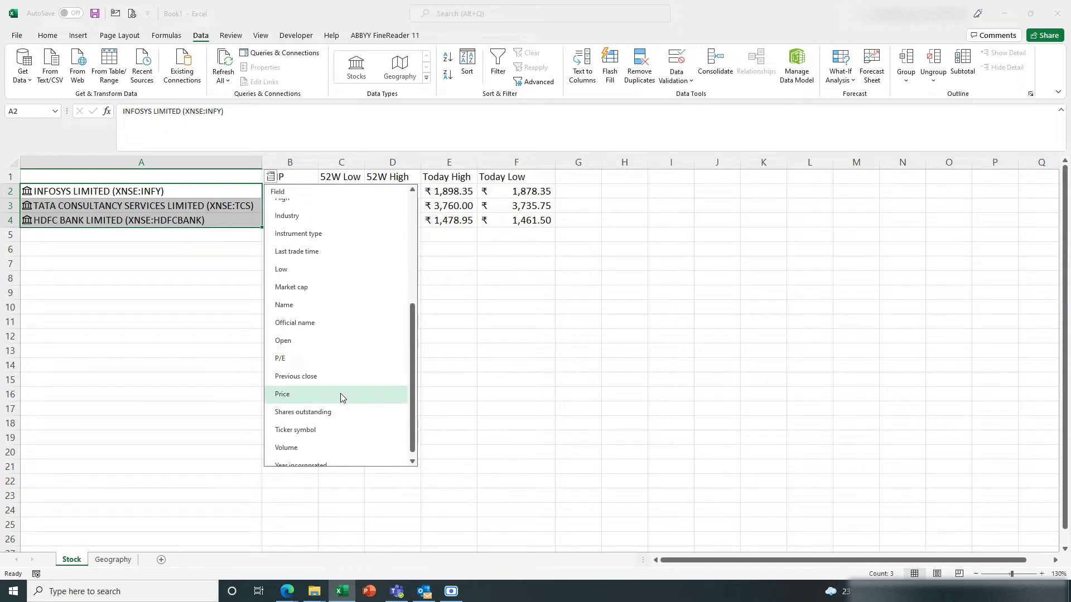
scroll(340, 393, "down", 1)
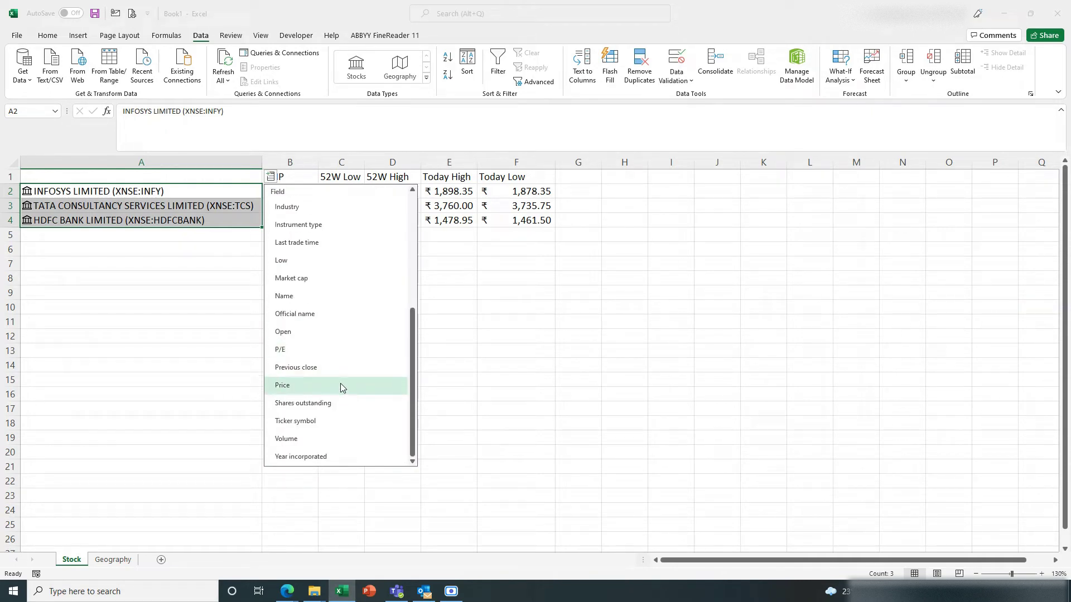
left_click(349, 441)
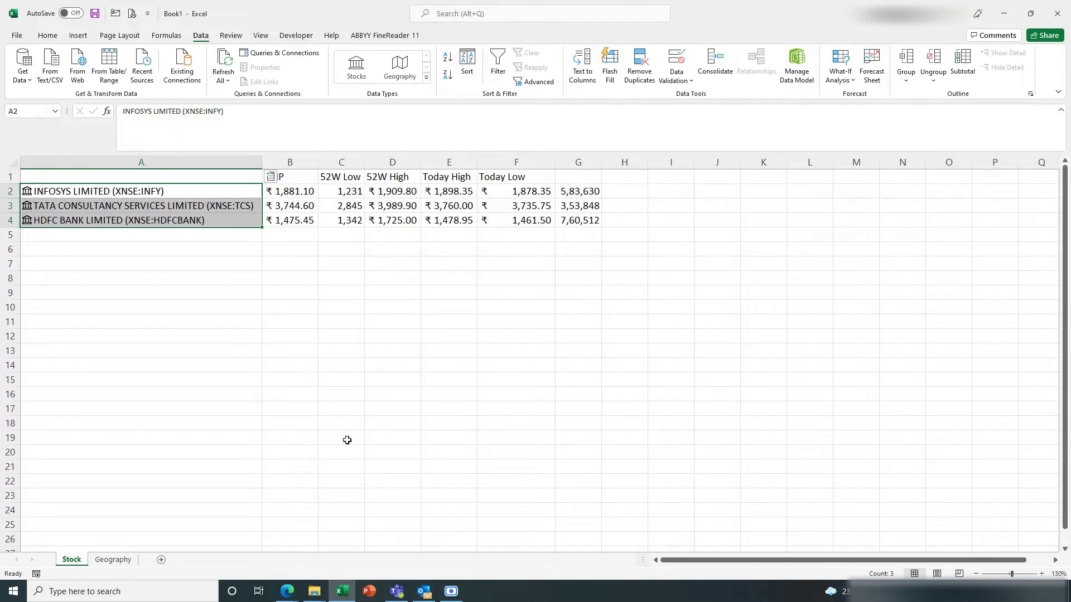
left_click(574, 178)
type("Volume")
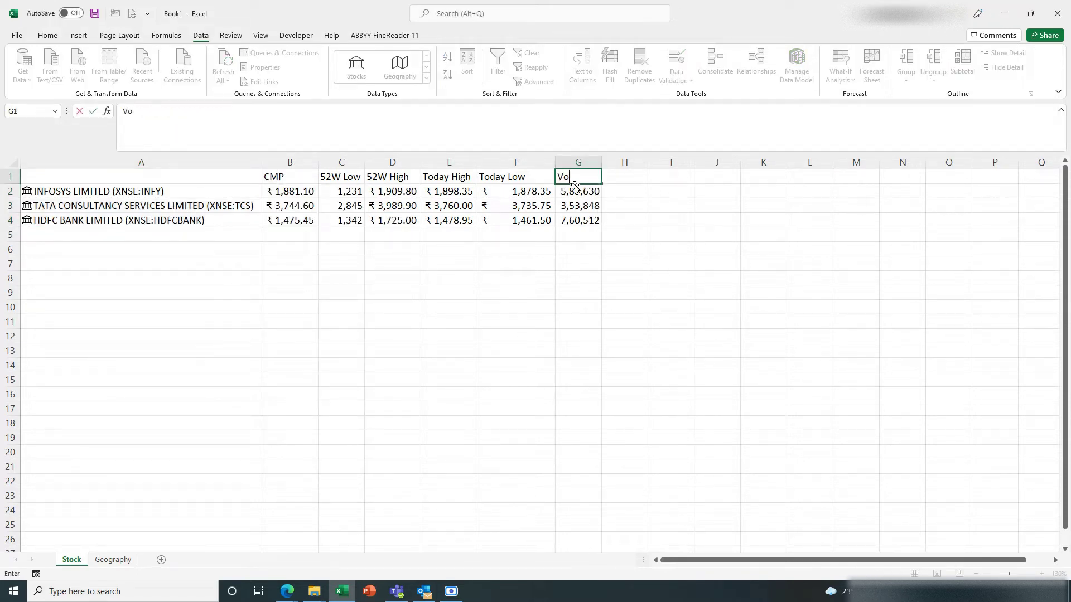
key("Return")
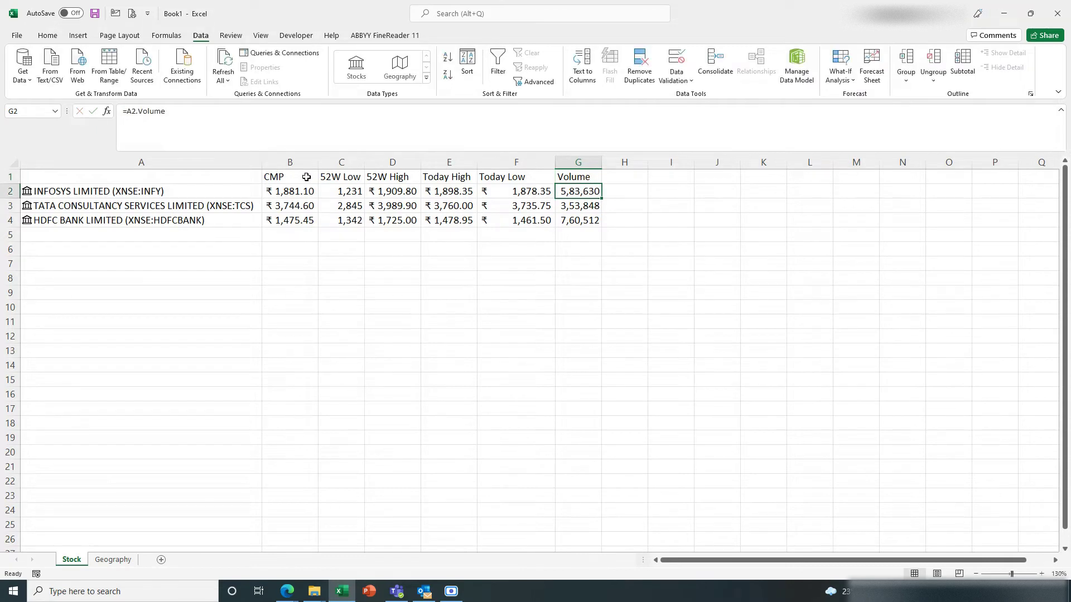
Make the header row B1:G1 bold and centred.
left_click_drag(306, 177, 559, 172)
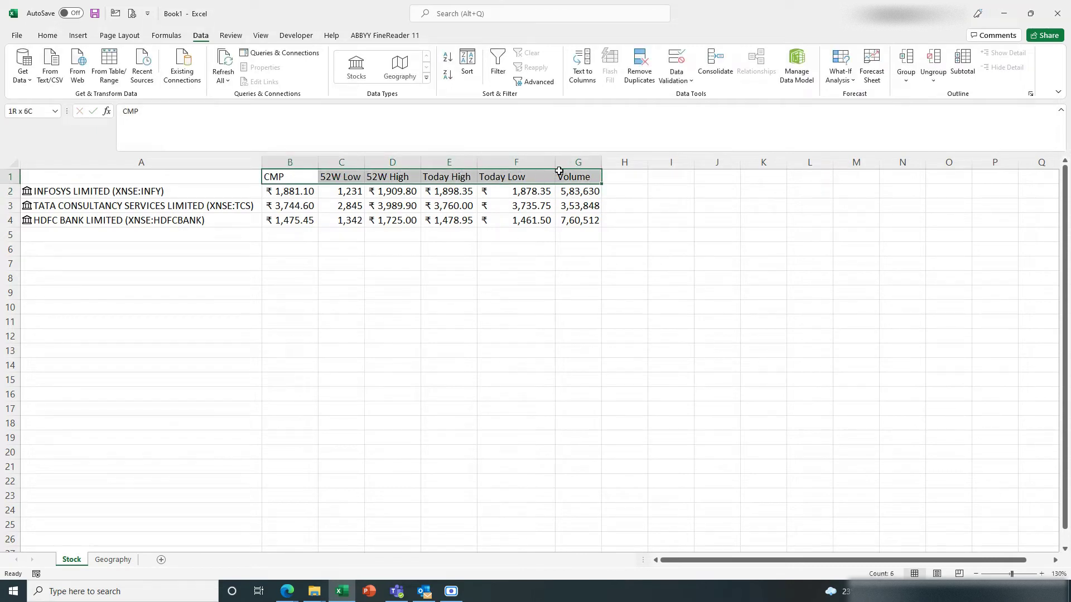
left_click(47, 35)
left_click(144, 74)
left_click(292, 77)
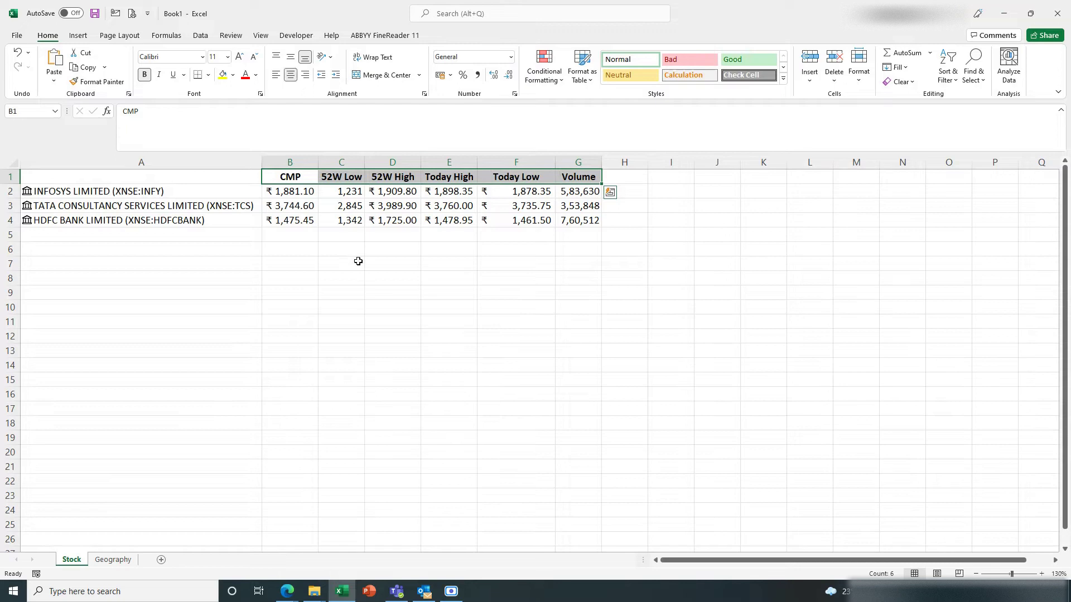
left_click(357, 260)
left_click(270, 292)
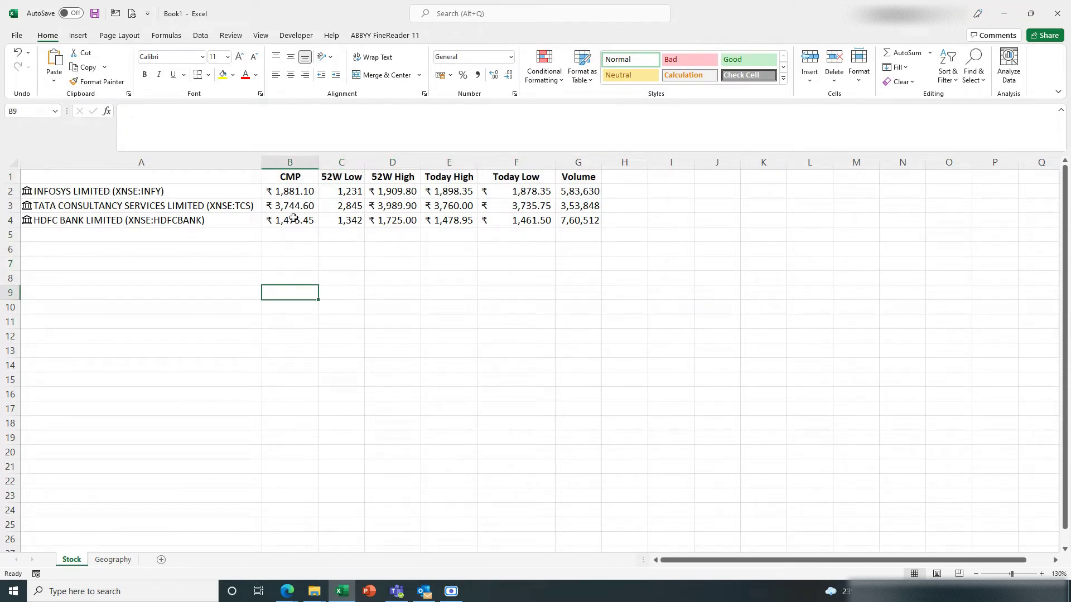
Paste the Infosys current price into B7 as a plain value, 1881.1.
left_click(291, 191)
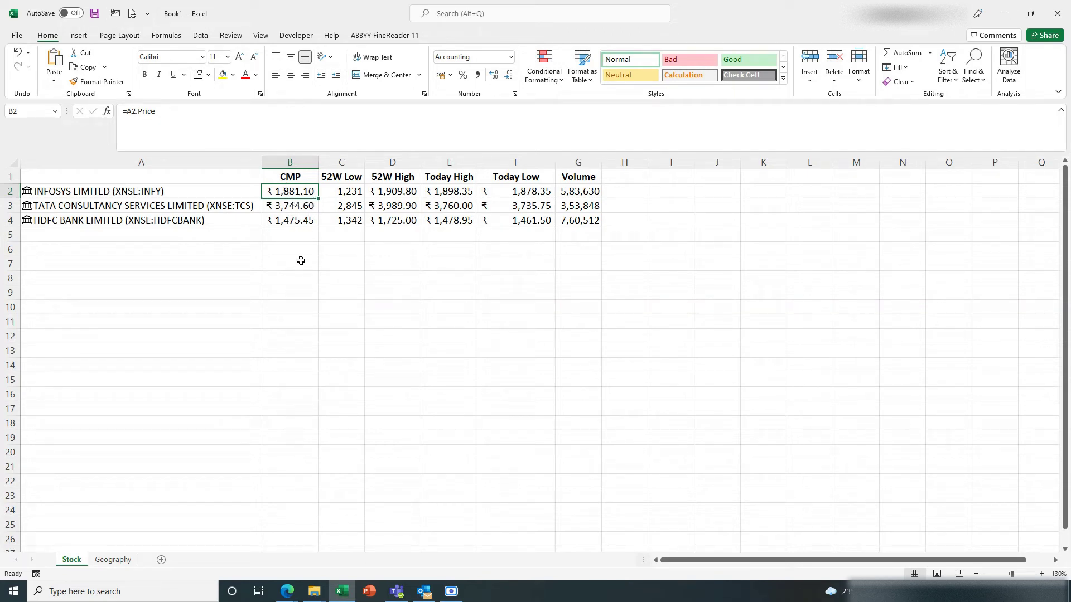
key("ctrl+c")
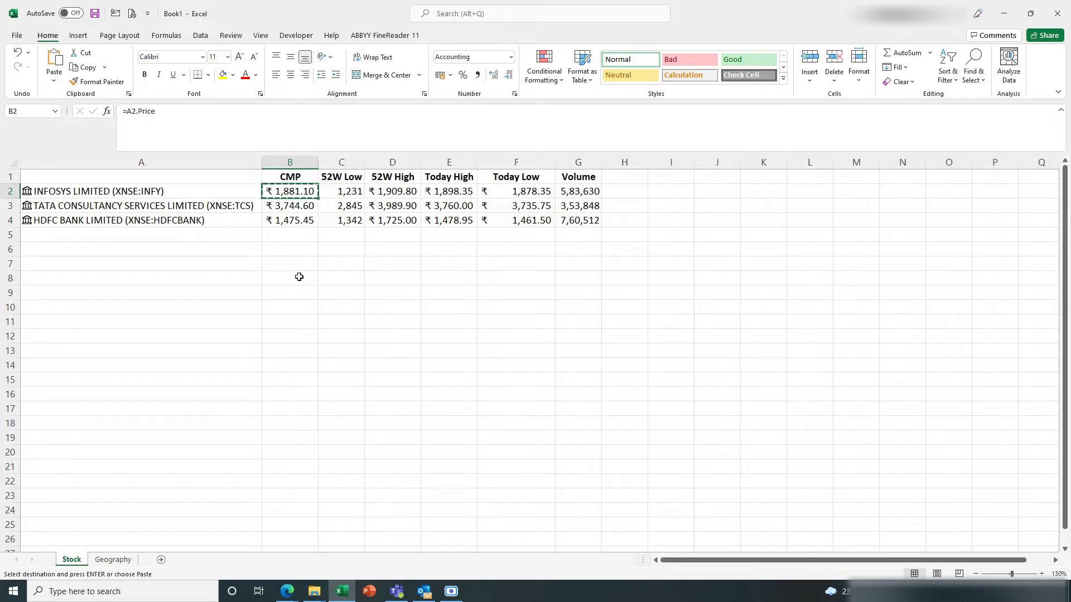
left_click(296, 263)
left_click(54, 81)
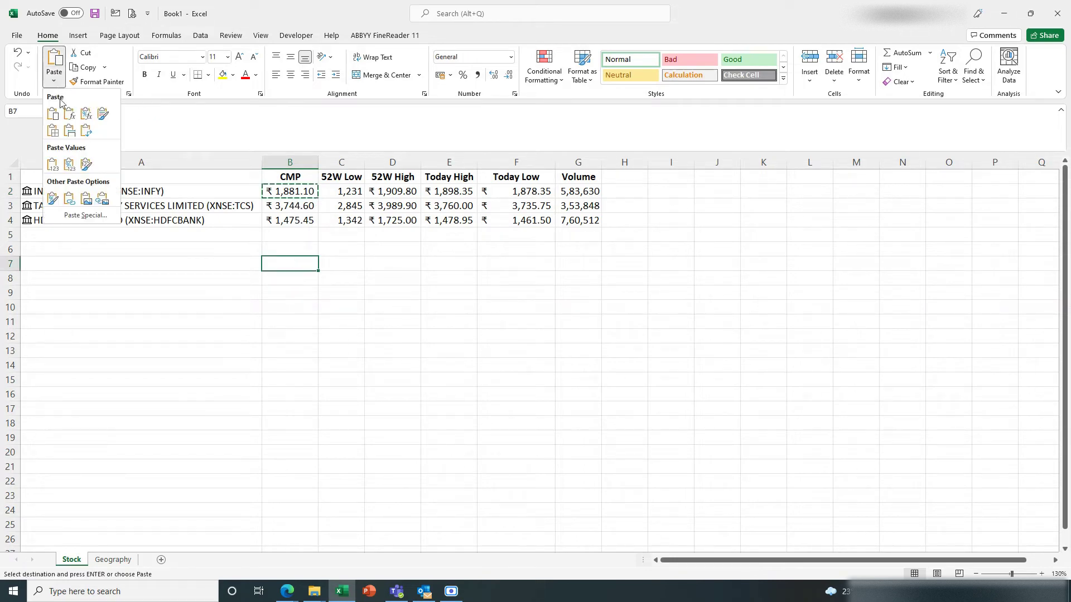
left_click(50, 165)
left_click(263, 413)
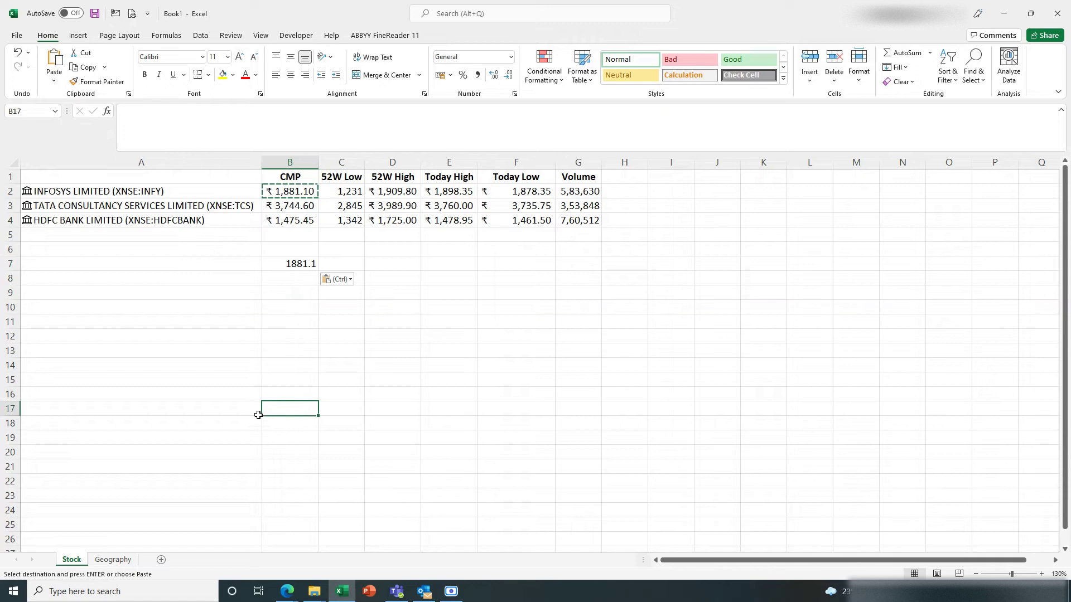
left_click_drag(357, 323, 356, 308)
Paste the TCS and HDFC prices as plain values into B8:B9 (3744.6, 1475.45).
left_click_drag(296, 207, 298, 224)
key("ctrl+c")
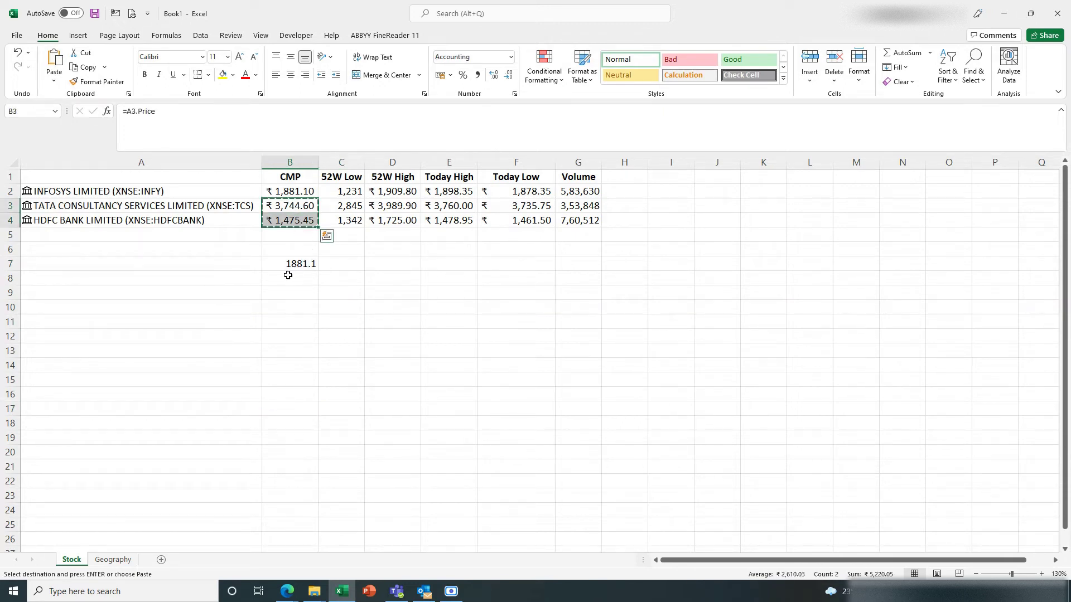
left_click(289, 277)
left_click(54, 78)
left_click(52, 164)
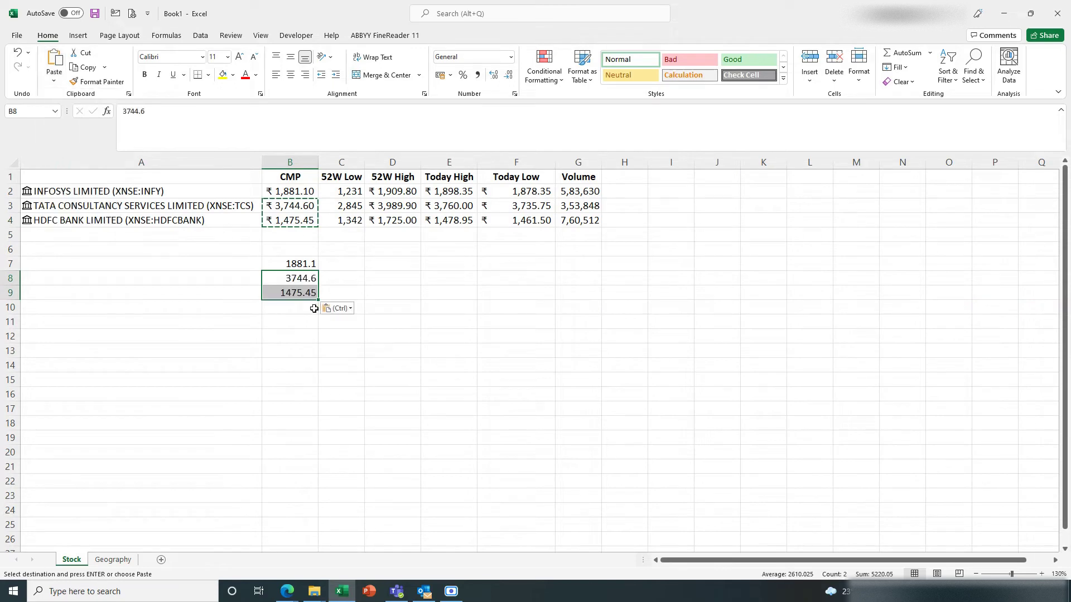
left_click(350, 268)
key("Escape")
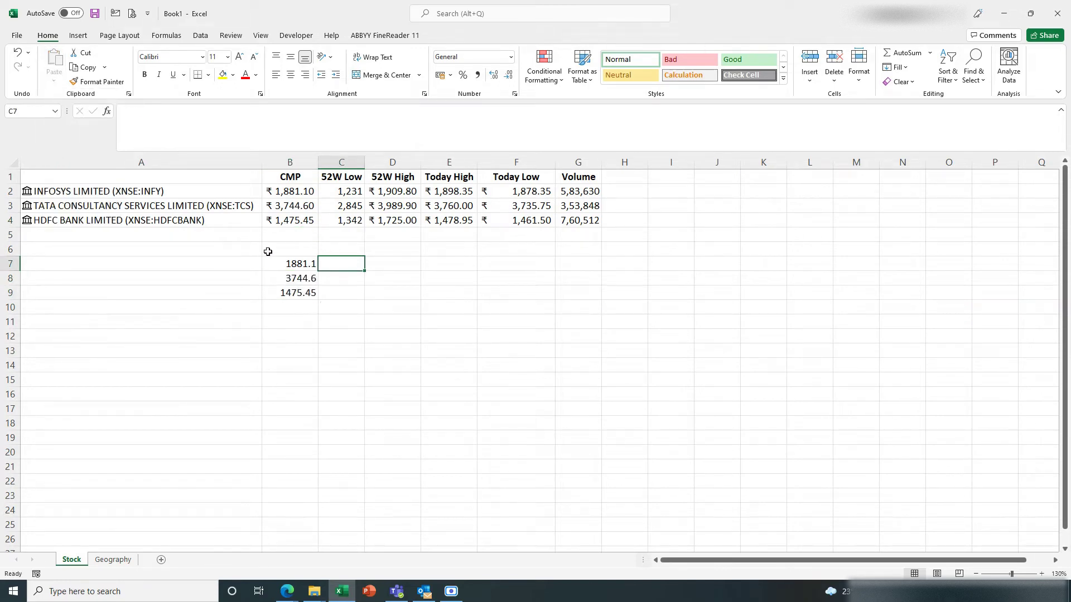
On the Geography sheet at 130% zoom, convert the four cities in A1:A4 to Geography data.
left_click(258, 250)
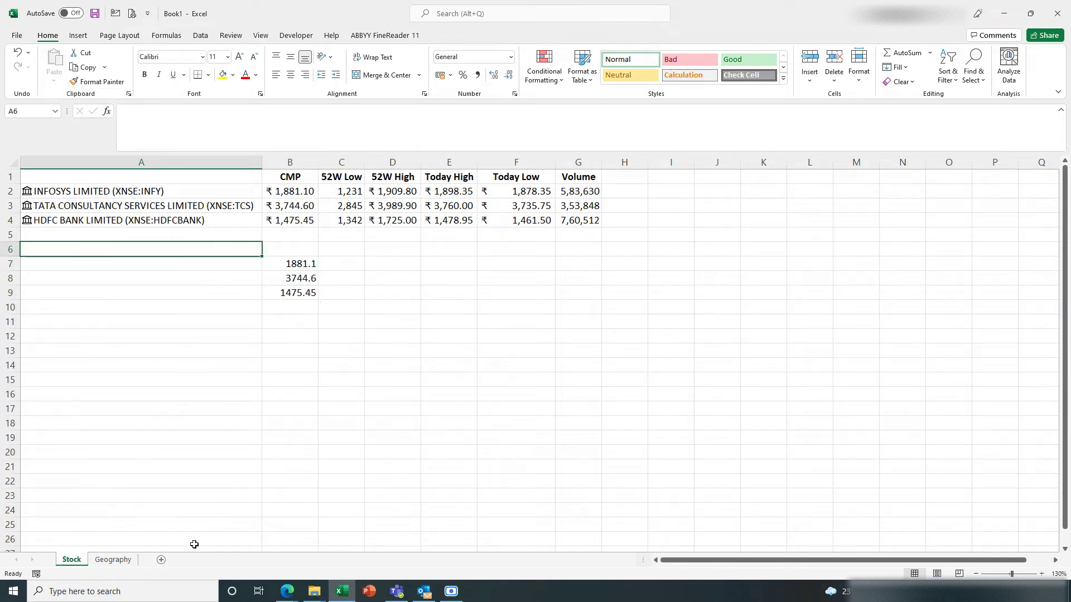
left_click(113, 561)
left_click_drag(48, 173, 53, 206)
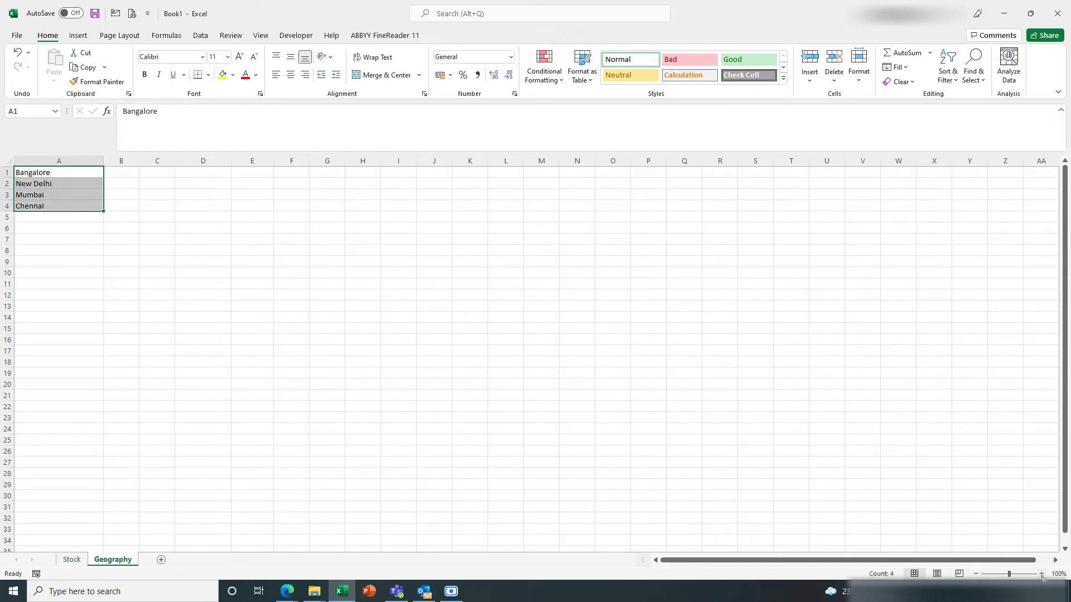
left_click(1041, 574)
left_click(1041, 574)
left_click(1041, 574)
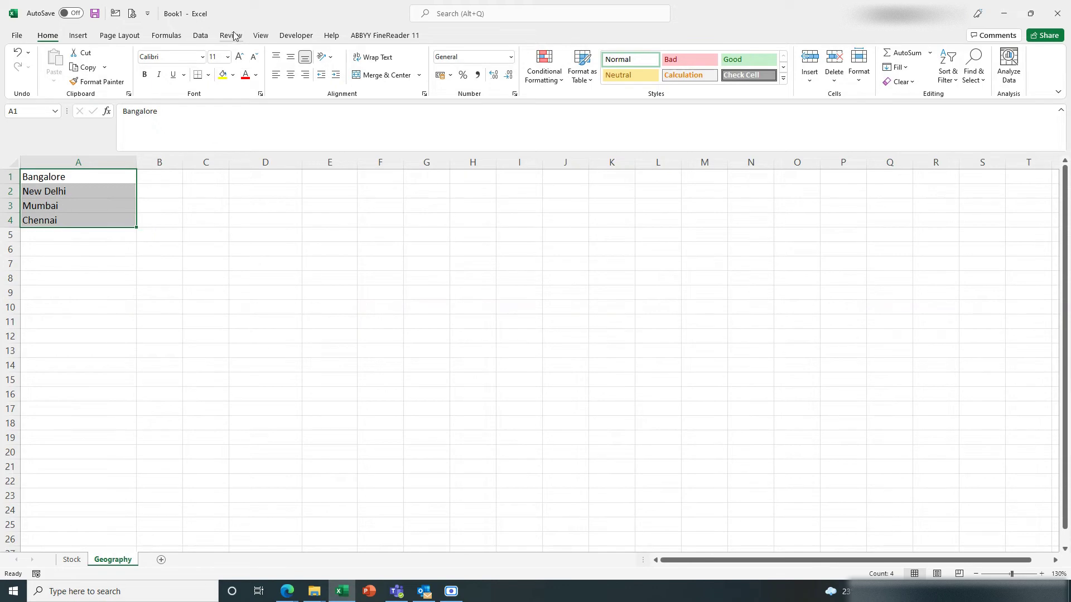
left_click(201, 36)
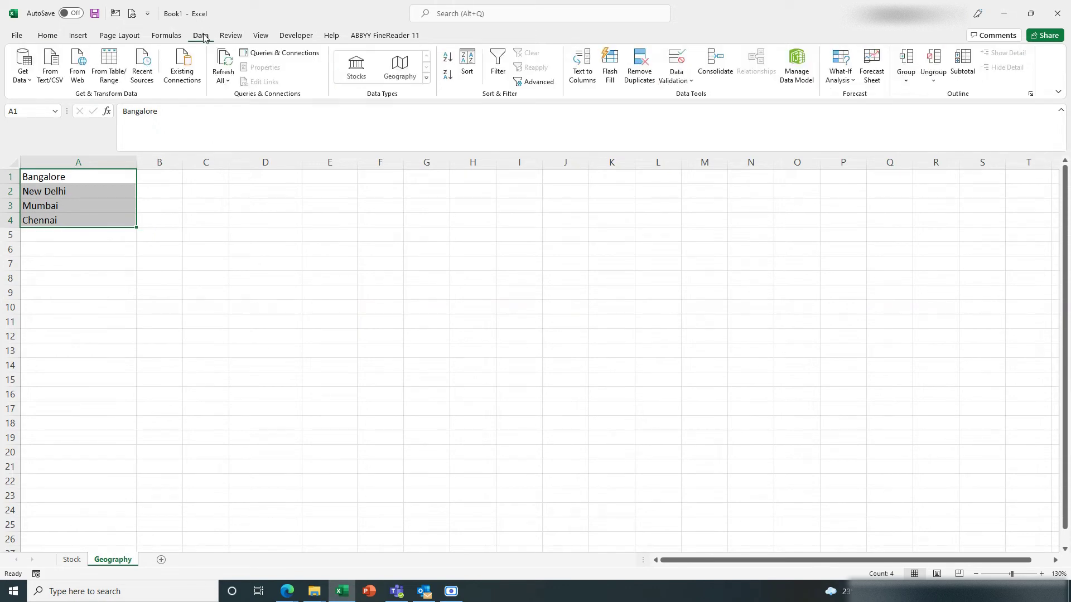
left_click(400, 72)
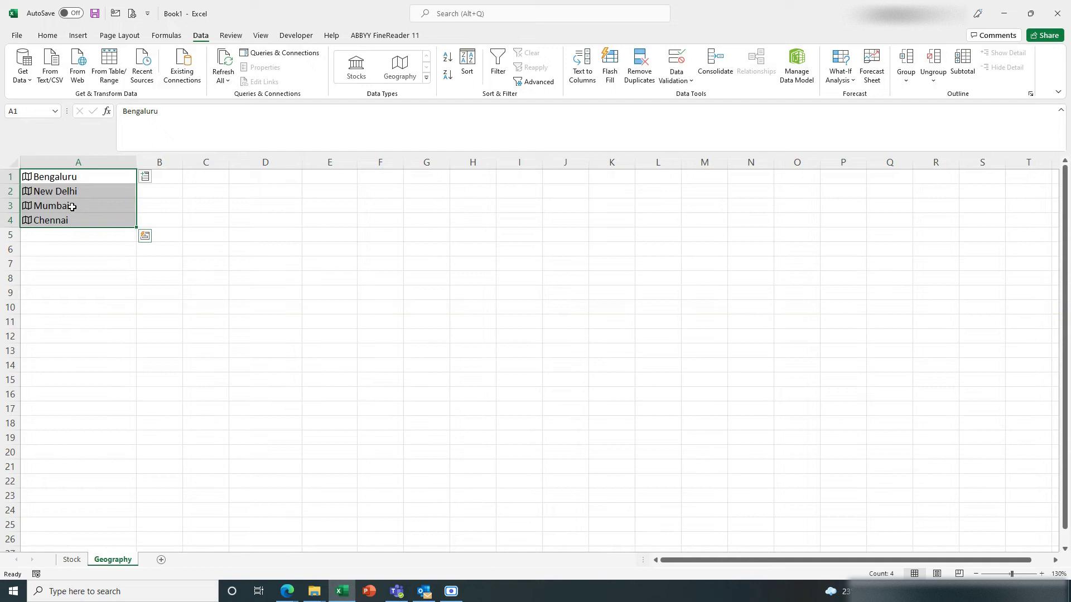
Insert each city's Country/region, state and Longitude into columns B to D.
left_click(145, 179)
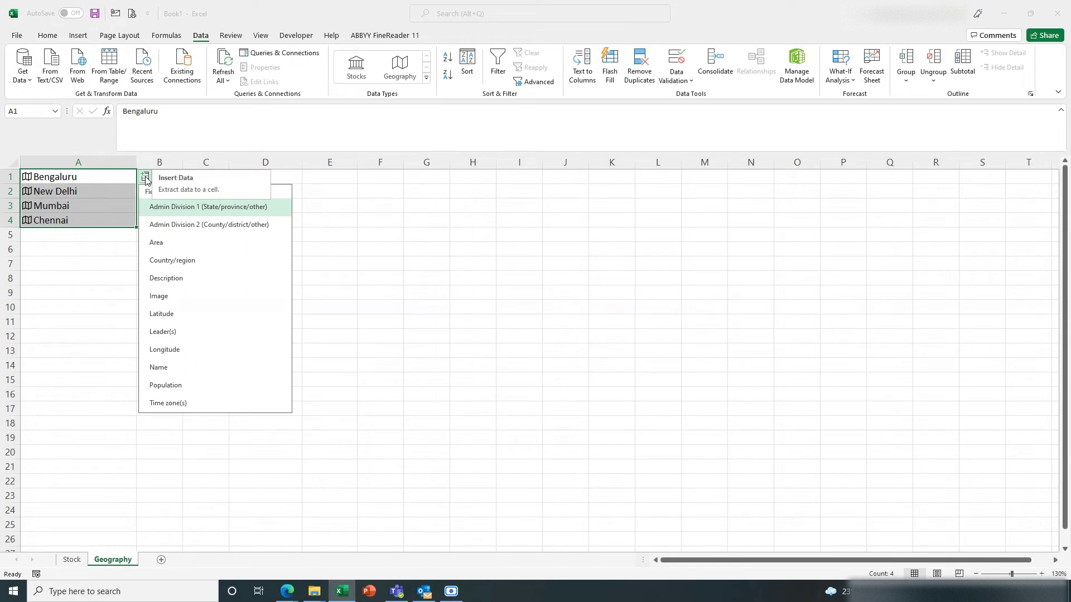
left_click(175, 262)
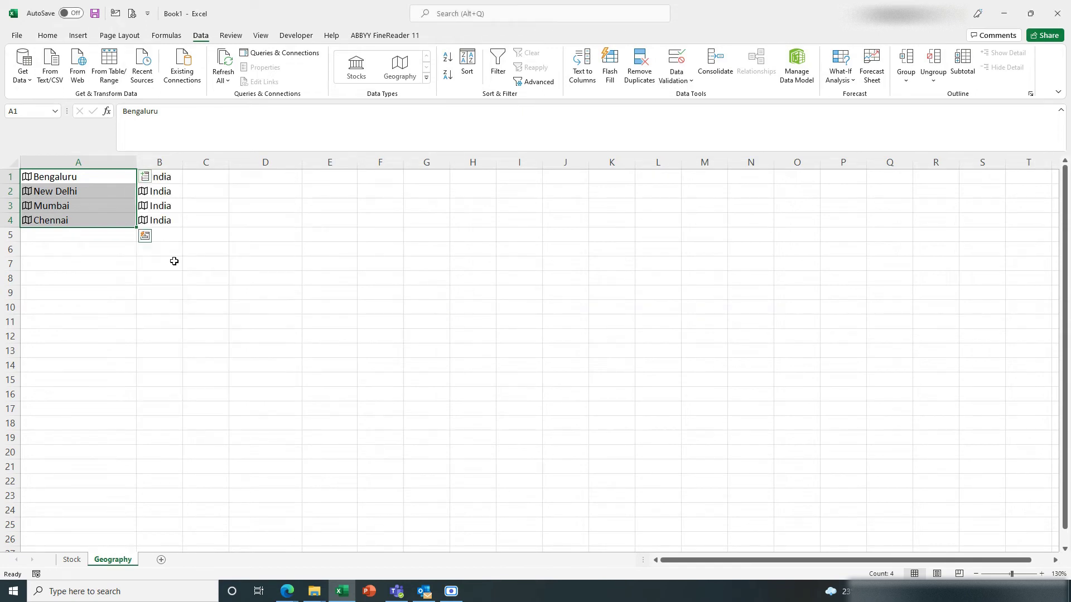
left_click(146, 178)
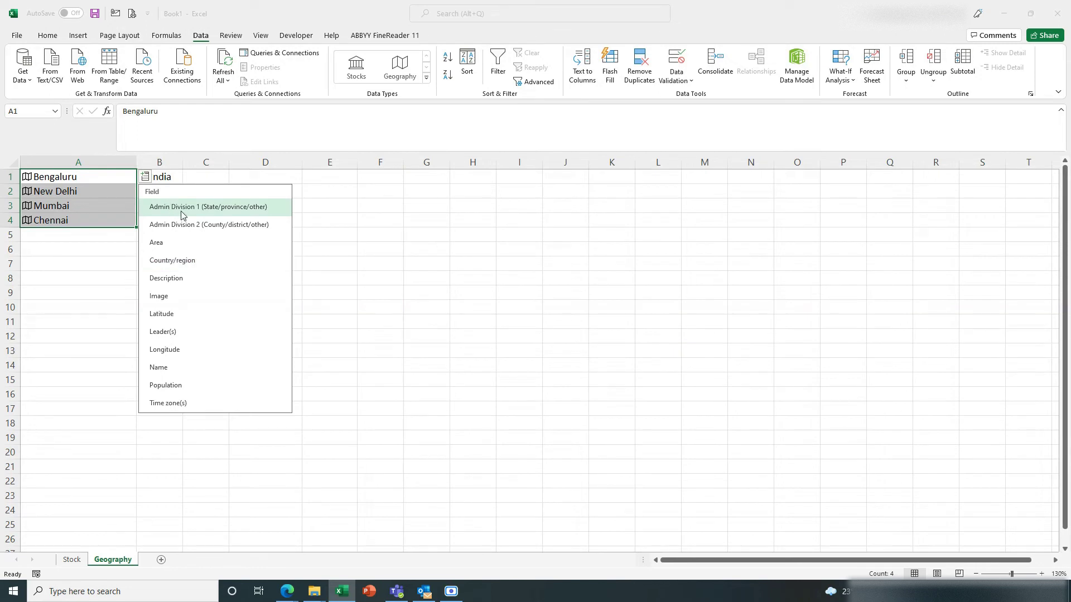
left_click(181, 215)
left_click(145, 177)
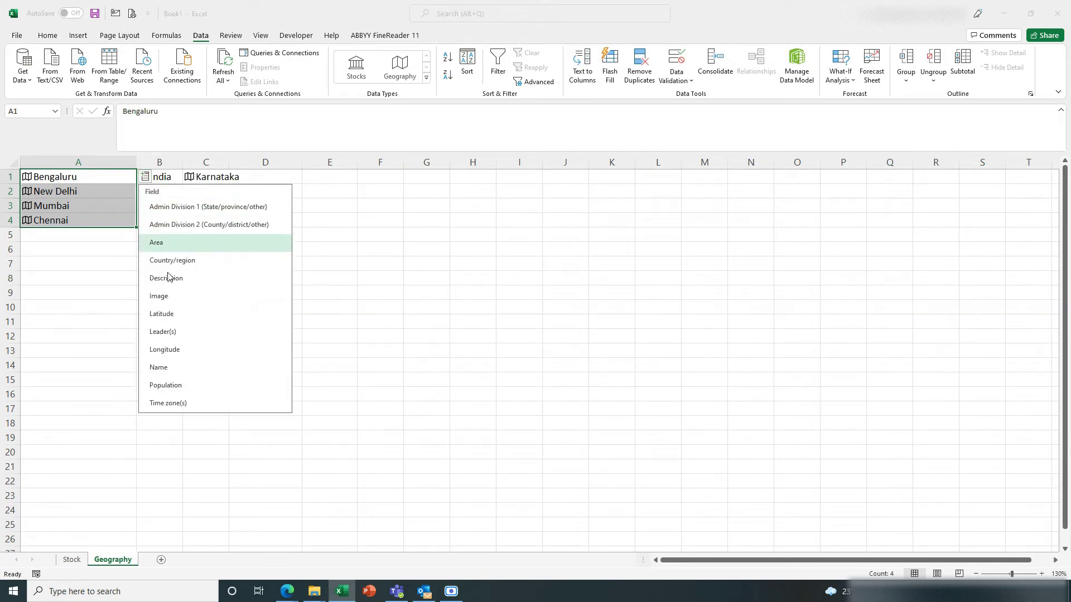
left_click(182, 349)
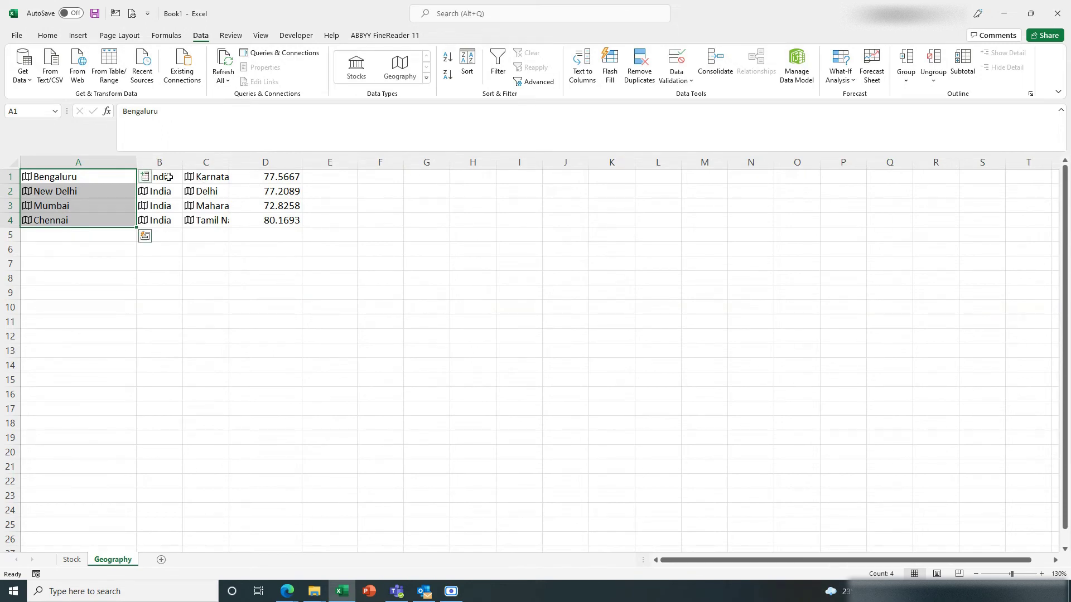
Add each city's Latitude as column E, then reselect the four city names.
left_click(144, 178)
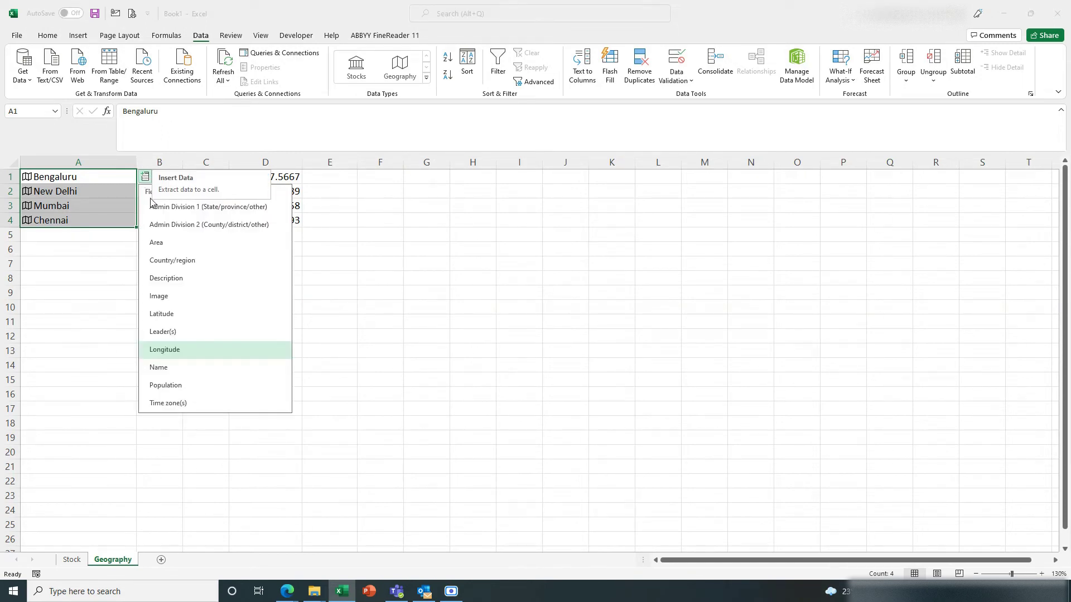
left_click(180, 312)
left_click(381, 308)
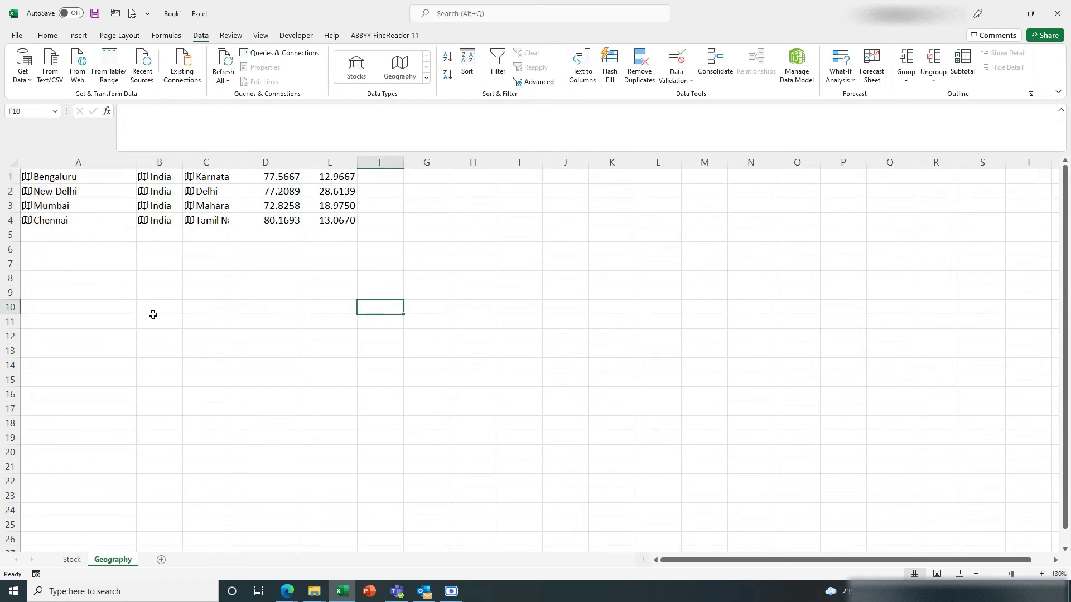
left_click(149, 309)
left_click_drag(92, 174, 332, 222)
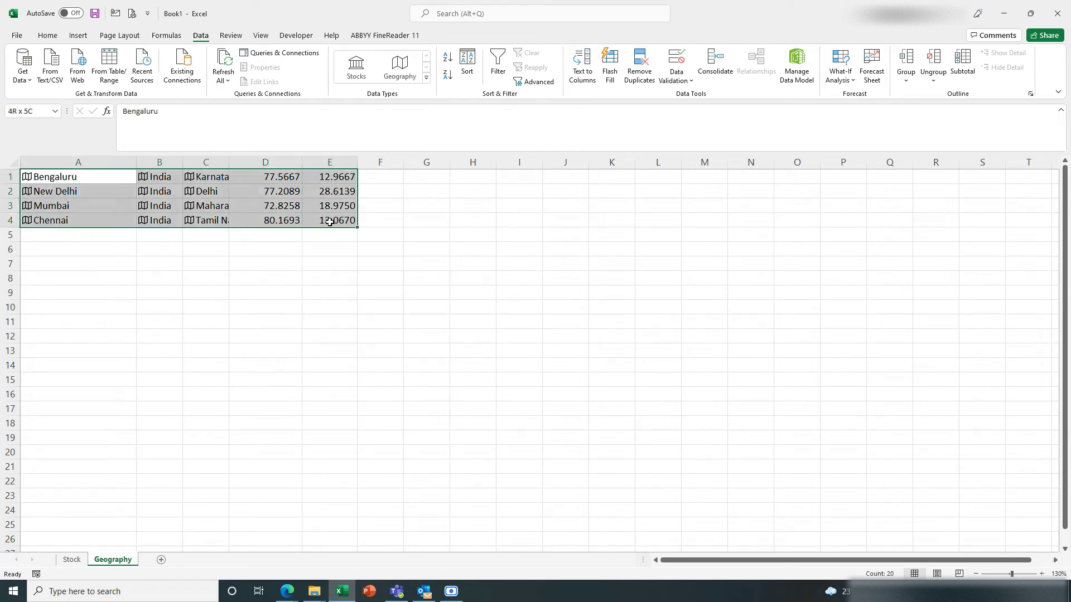
left_click(318, 293)
left_click_drag(111, 184, 110, 219)
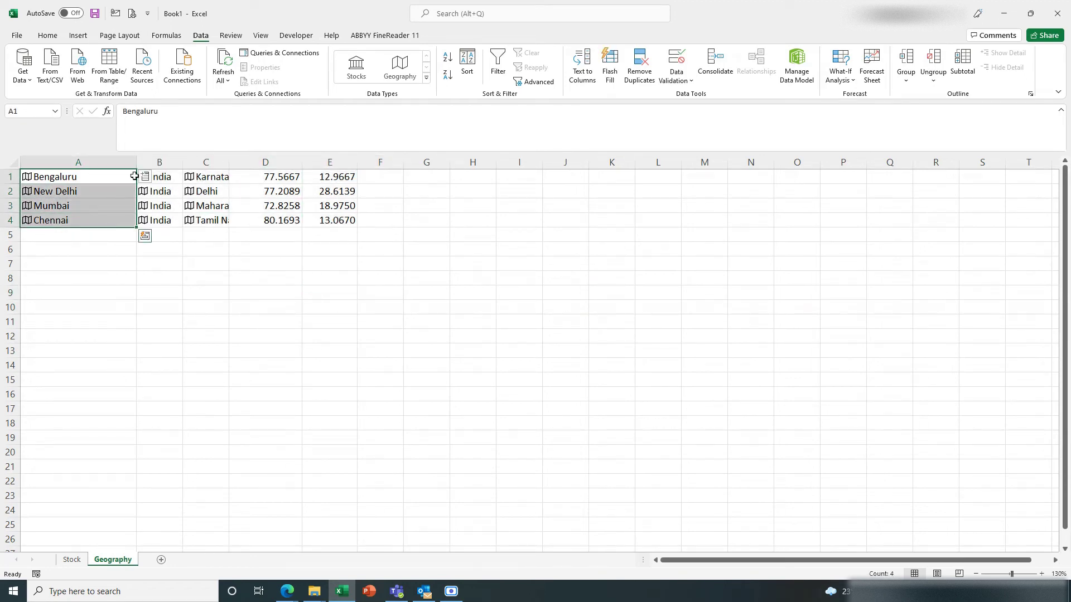
Add each city's Population and Time zone(s) in columns F and G, autofitting both.
left_click(144, 177)
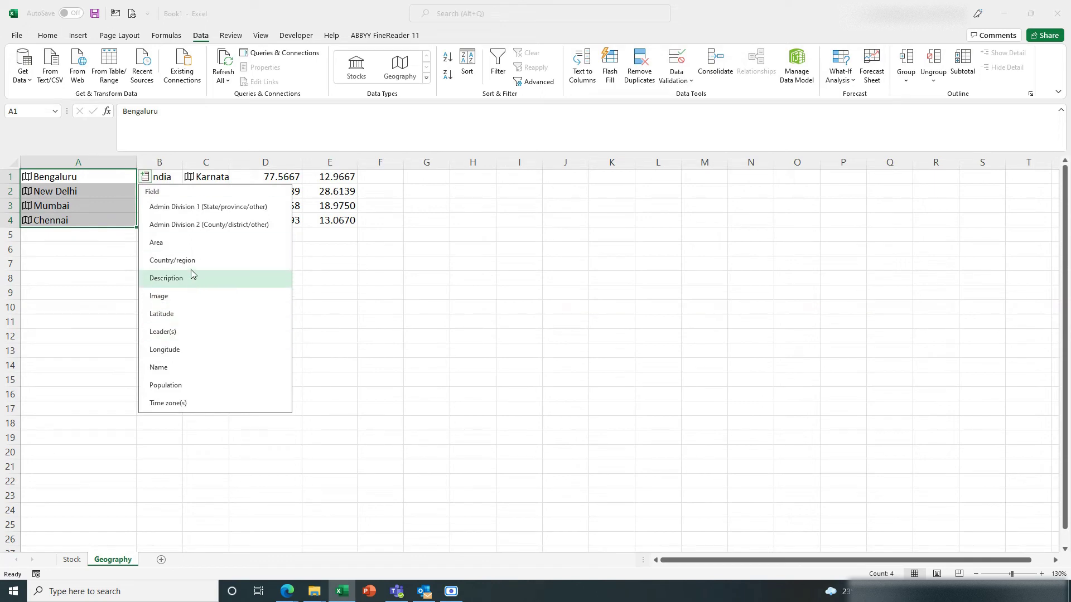
left_click(197, 391)
double_click(404, 162)
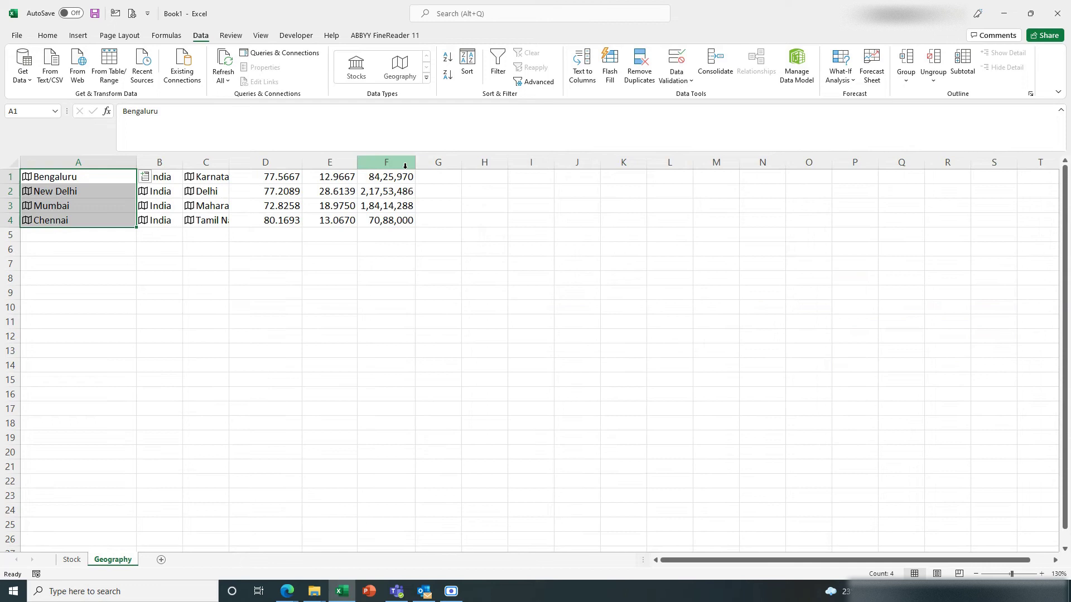
left_click(145, 176)
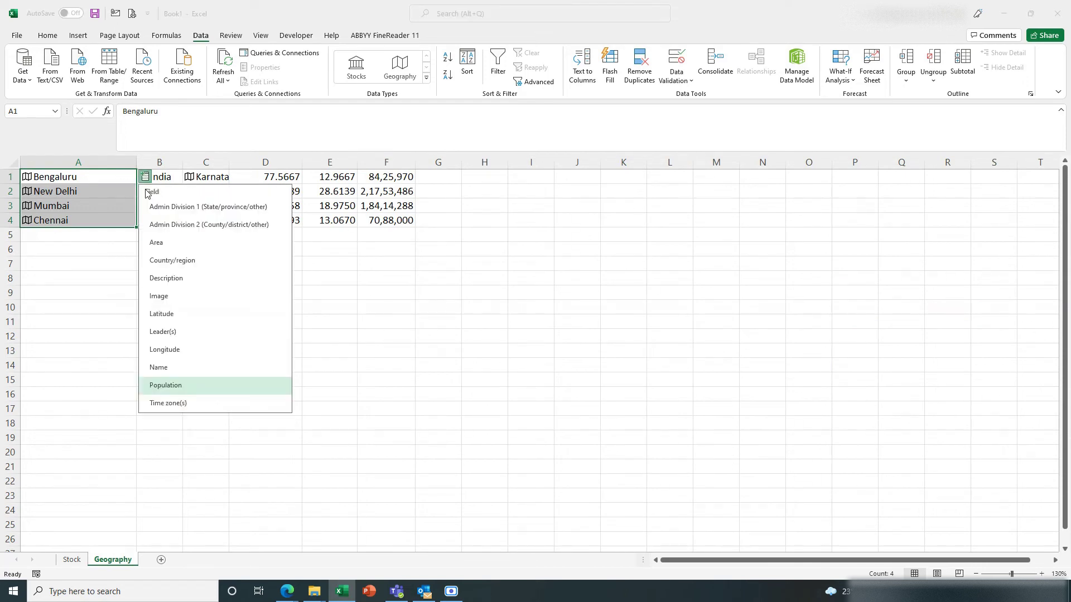
left_click(194, 404)
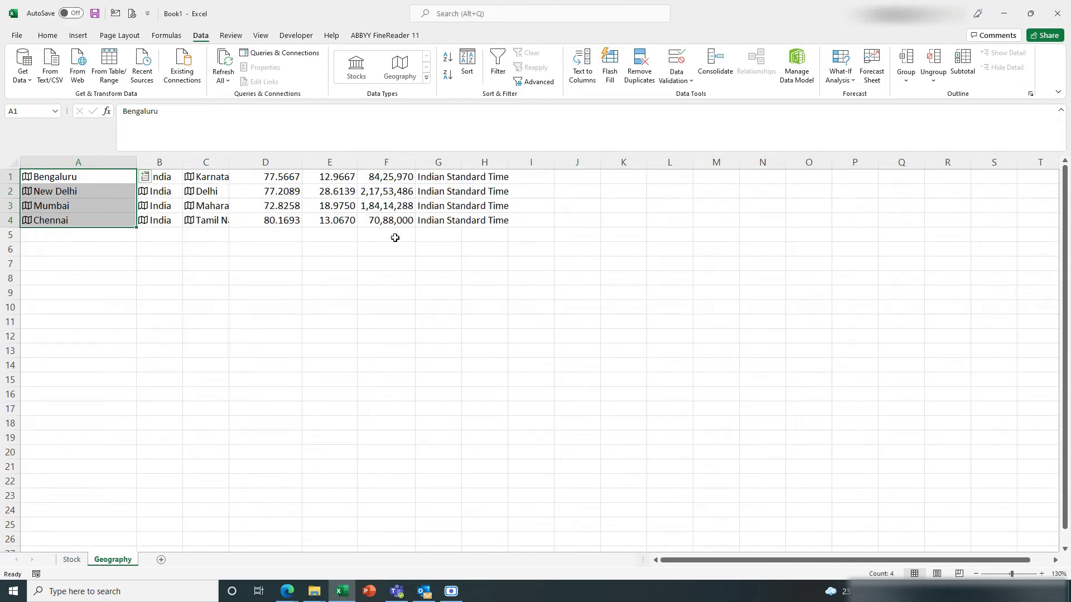
double_click(459, 163)
left_click(145, 177)
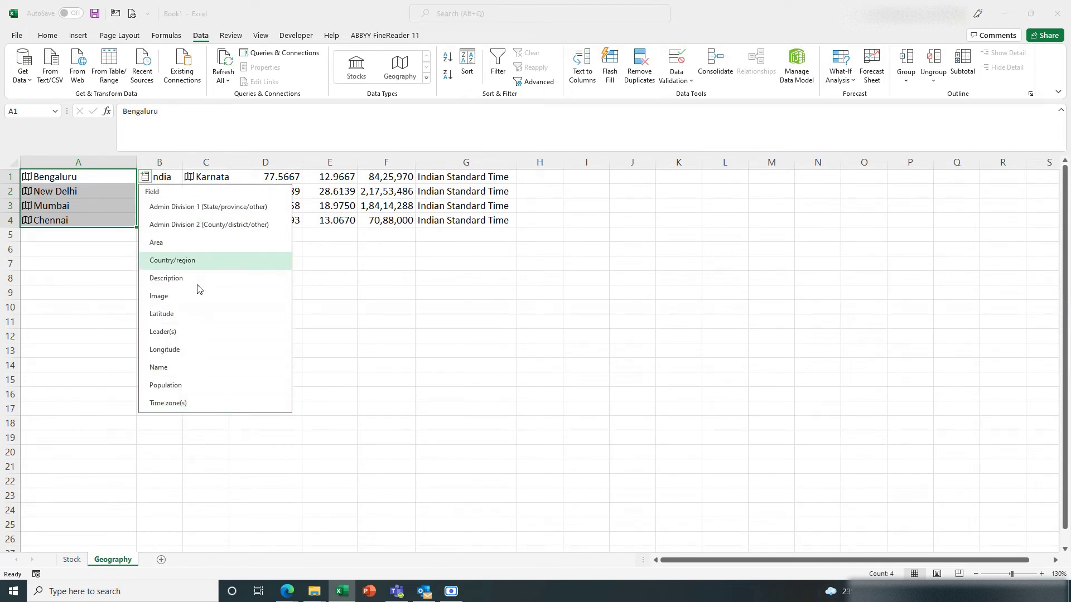
Insert the cities' Description in column H, then delete that broken column.
left_click(184, 278)
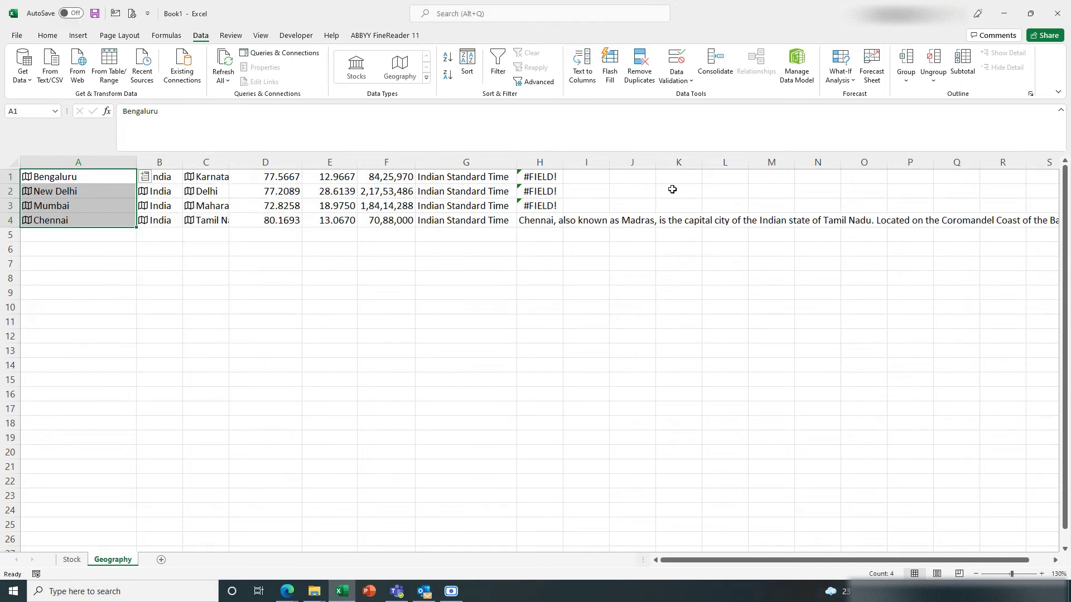
double_click(563, 165)
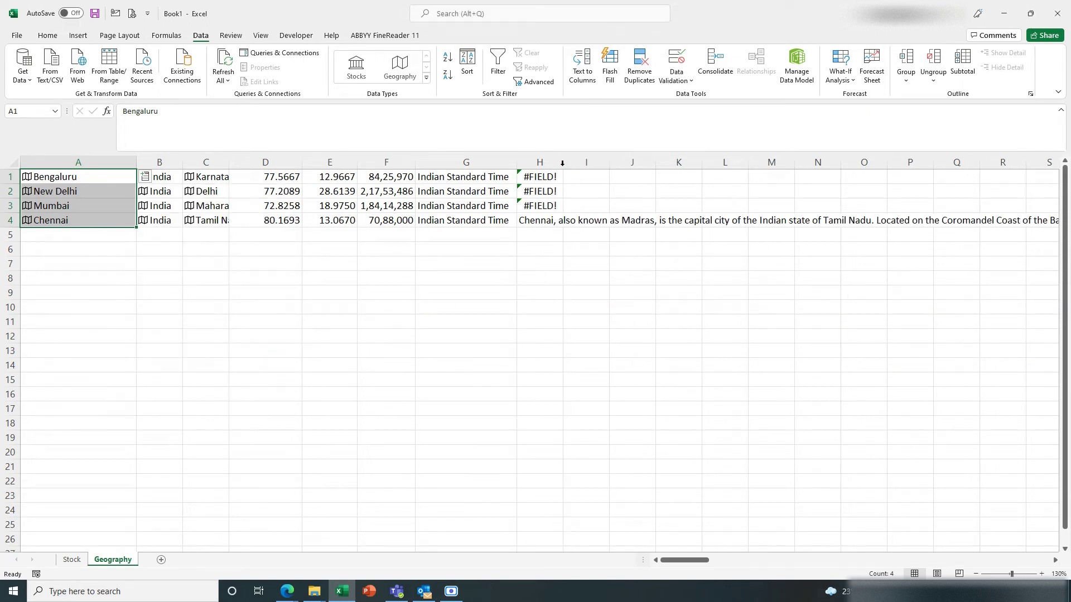
left_click(578, 163)
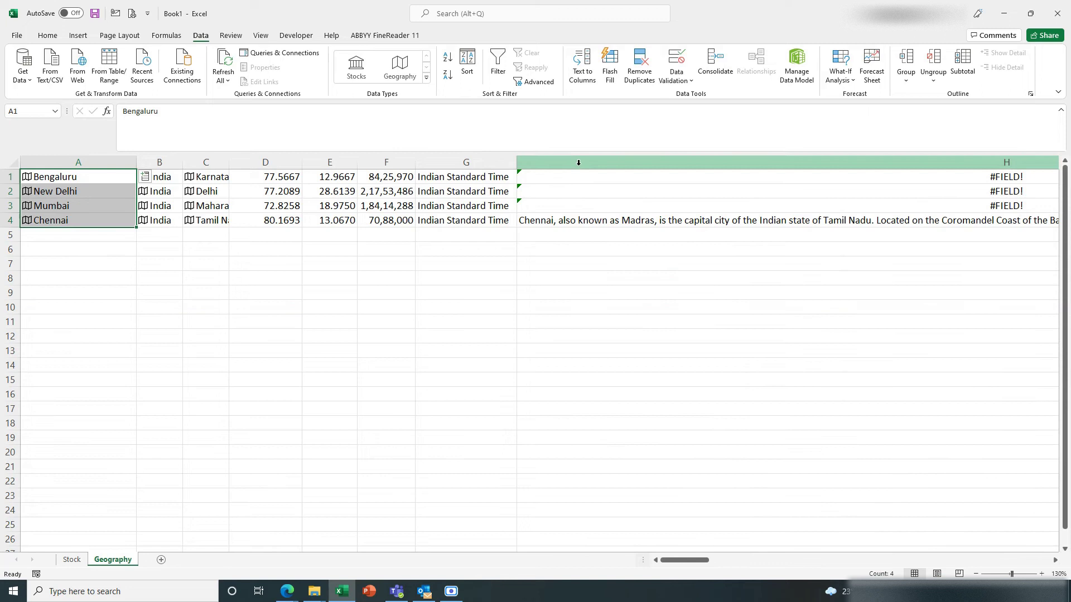
right_click(580, 163)
left_click(613, 273)
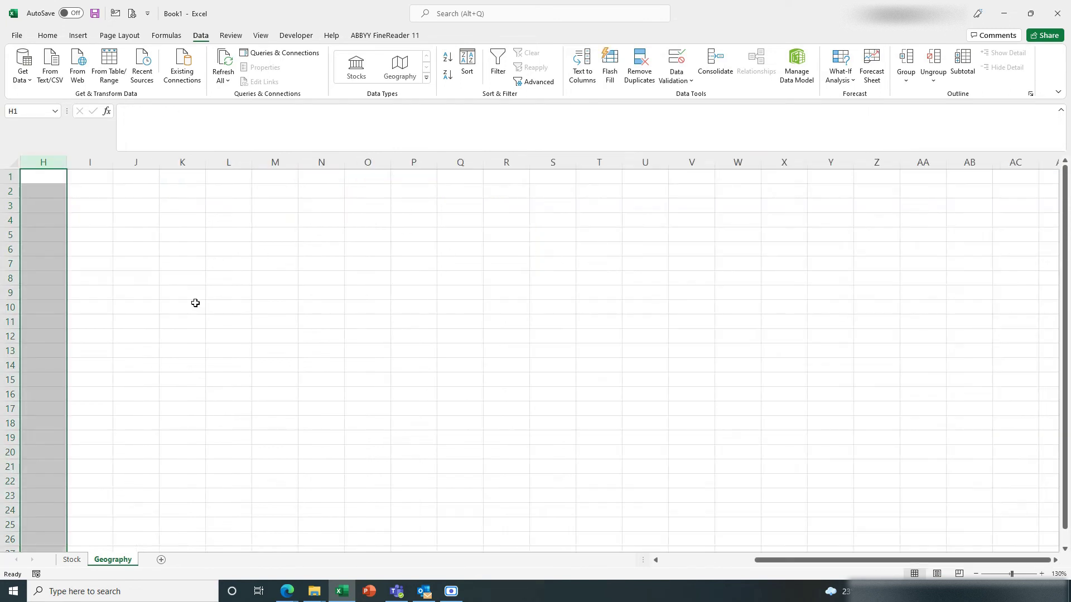
left_click(381, 367)
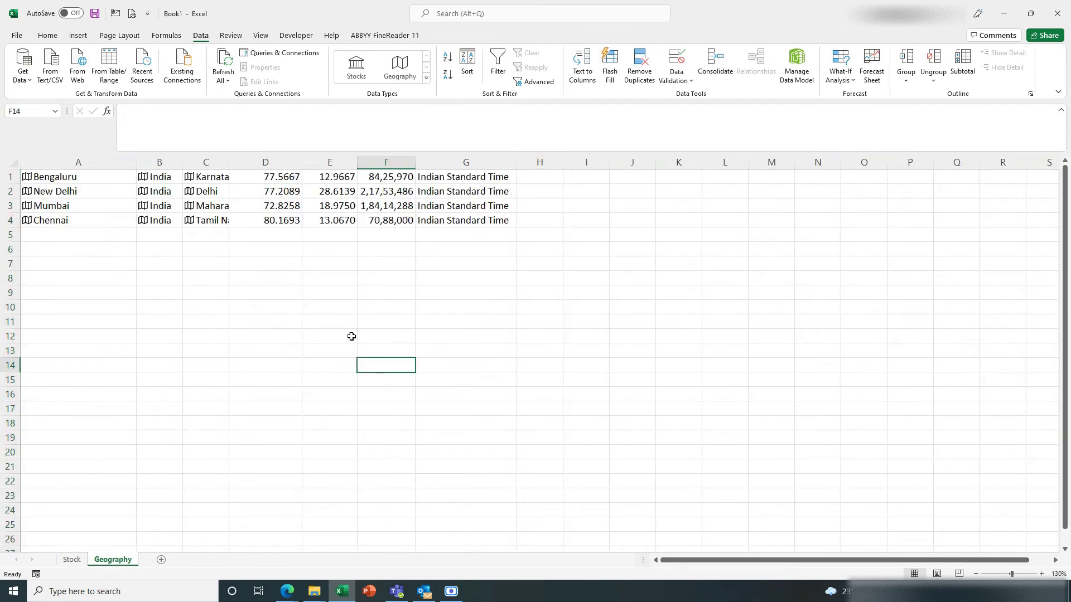
Add each city's Area in column H (741, 1,484, 603, 426).
left_click_drag(106, 178, 105, 220)
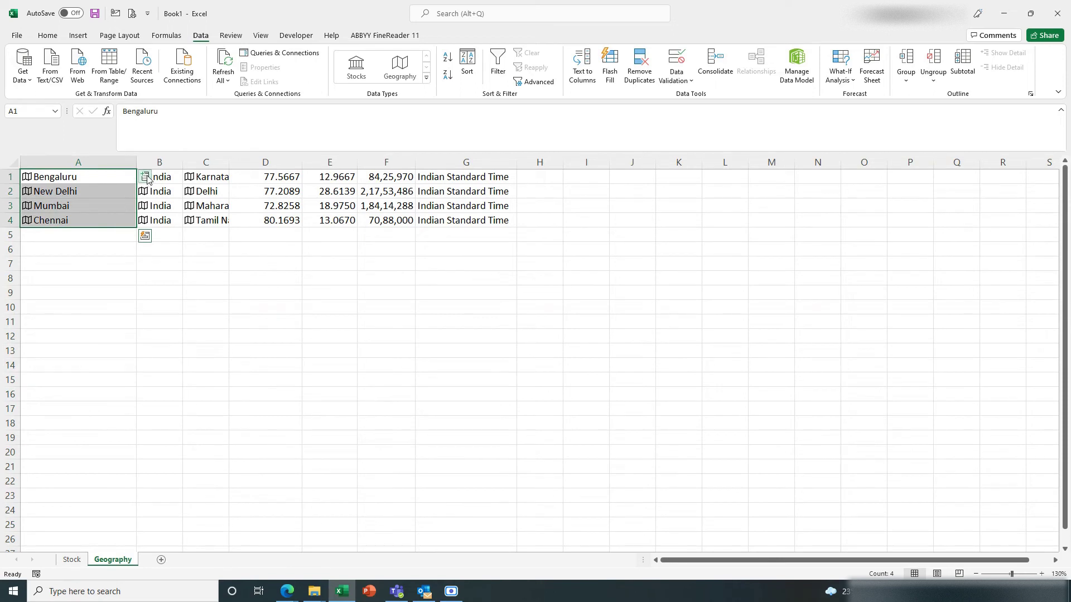
left_click(145, 177)
left_click(157, 243)
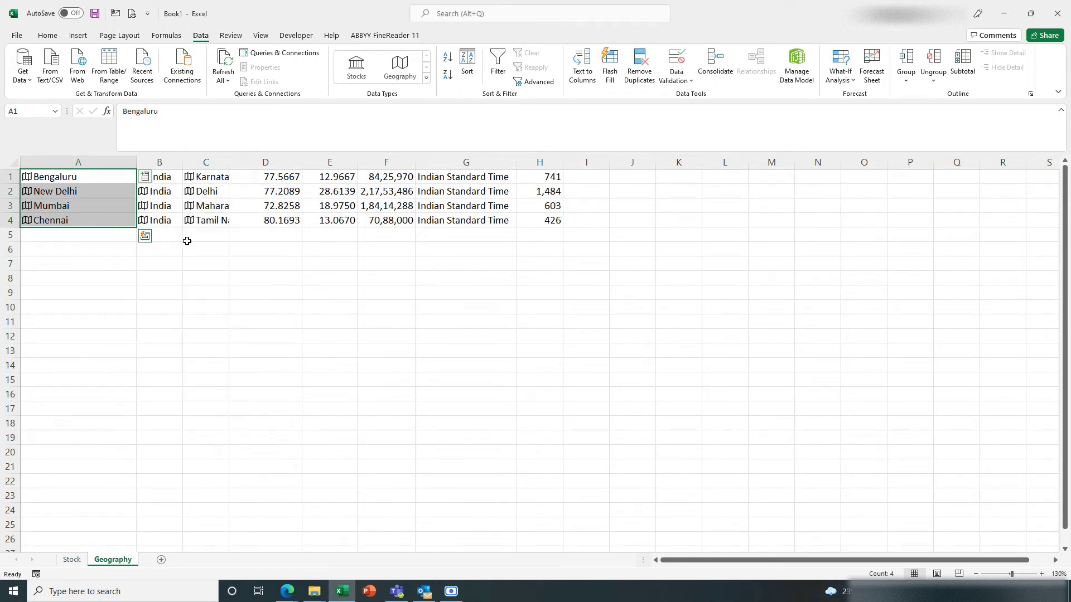
left_click(145, 177)
left_click(118, 290)
Re-enter the Bengaluru cell in A1 to refresh its row.
left_click(76, 175)
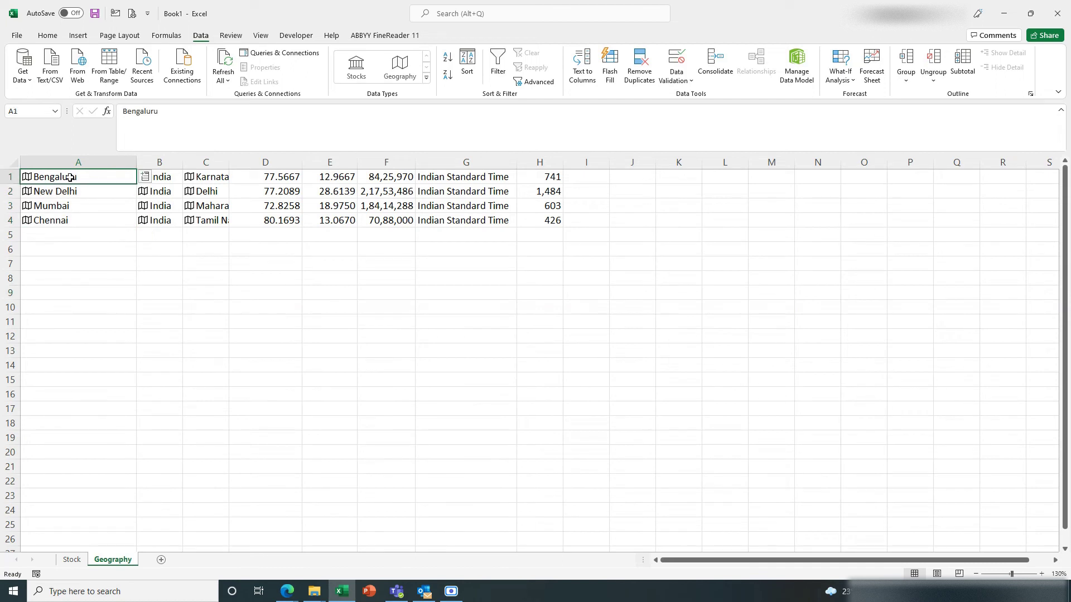
double_click(70, 177)
left_click(91, 268)
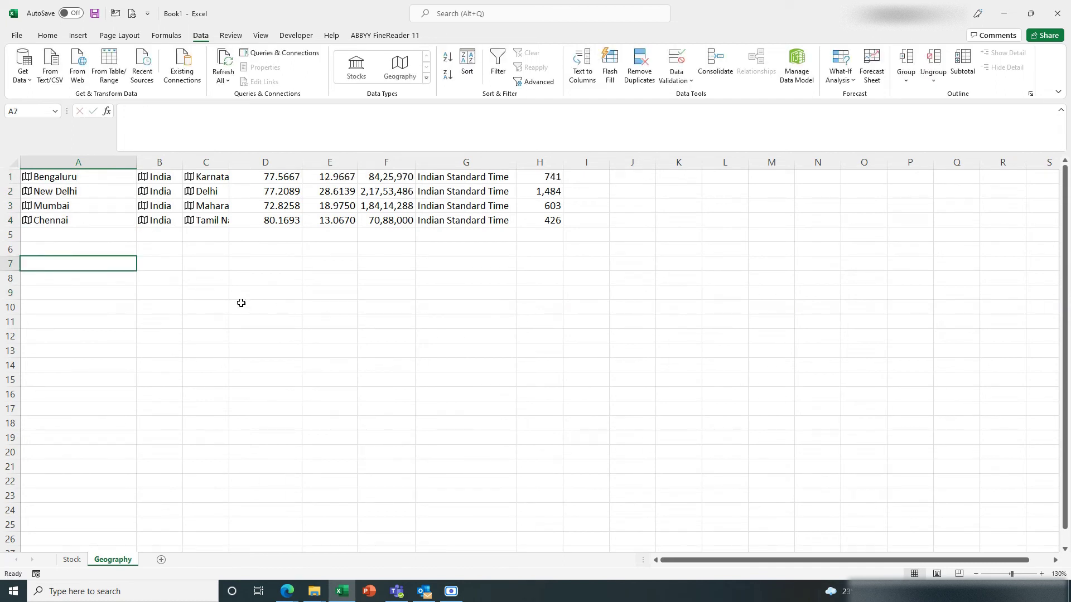
left_click(619, 349)
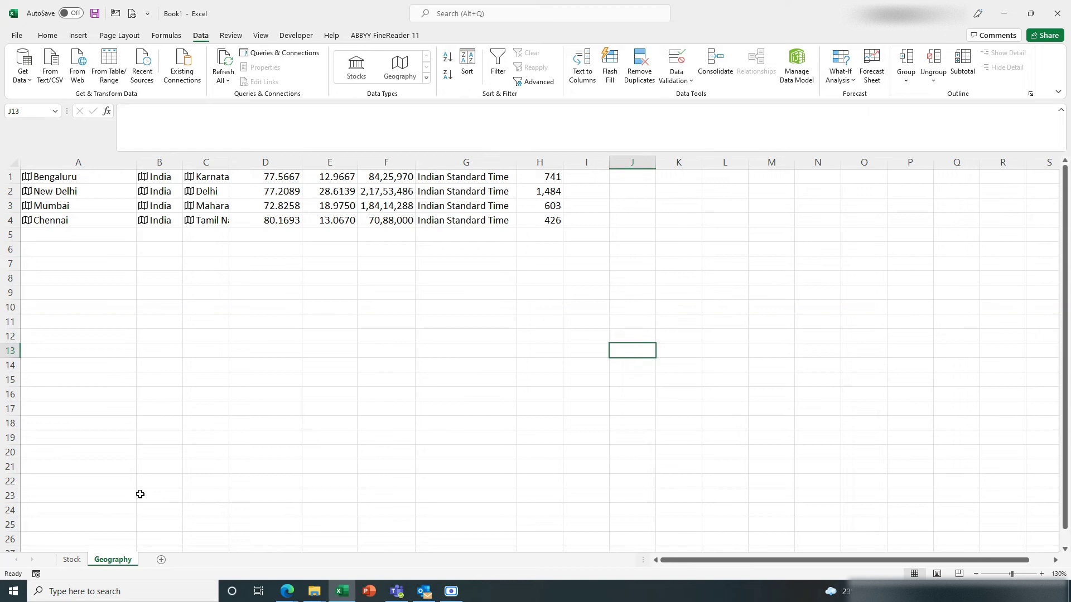
On the Stock sheet, inspect the Infosys and HDFC price cells and their formulas.
left_click(70, 560)
left_click(296, 421)
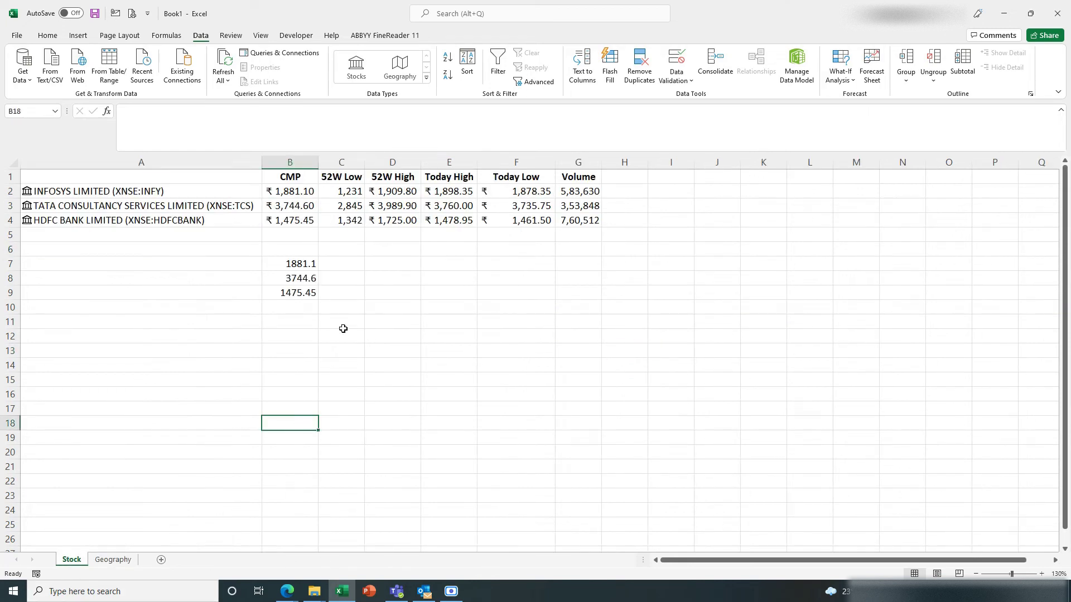
right_click(290, 192)
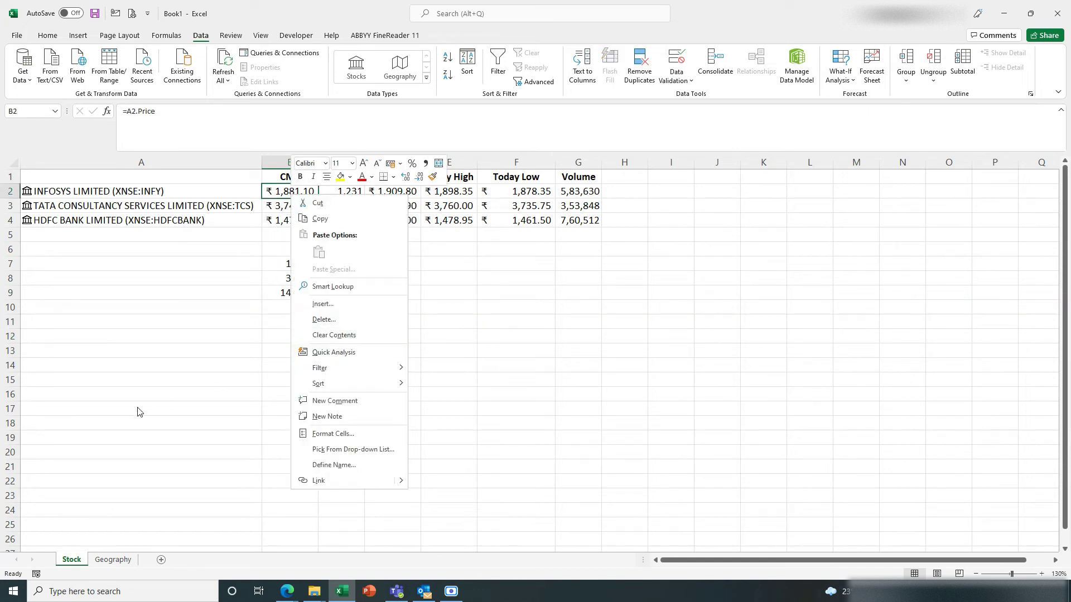
key("Escape")
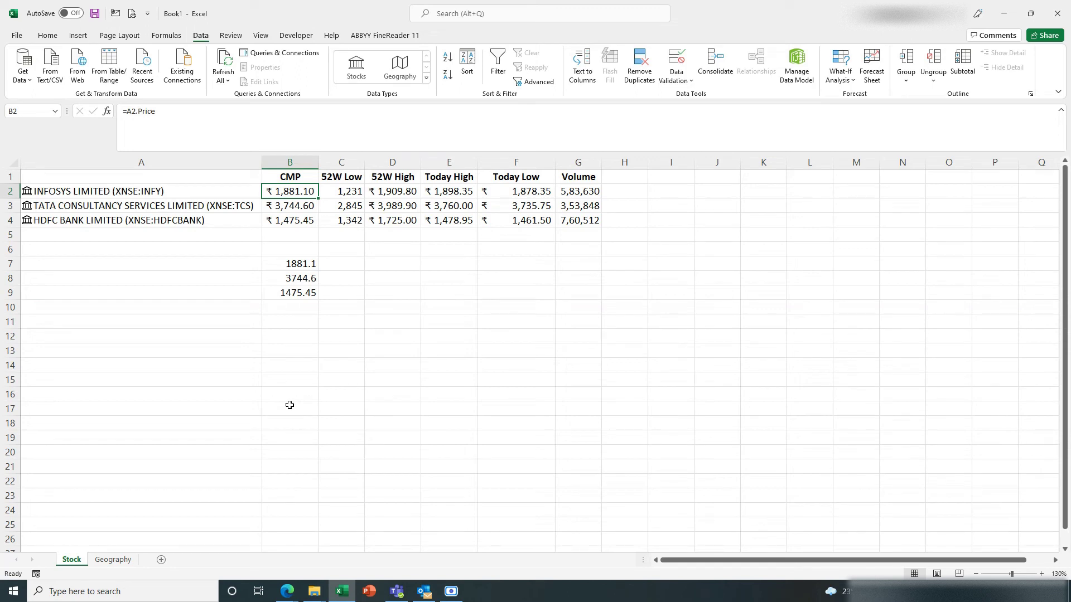
left_click(359, 393)
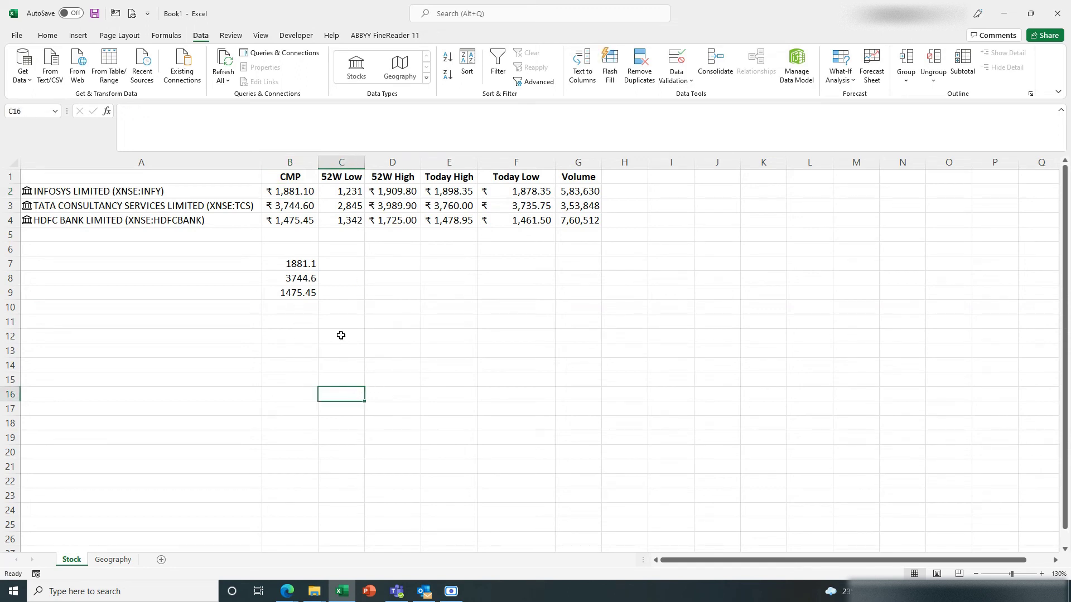
left_click(288, 219)
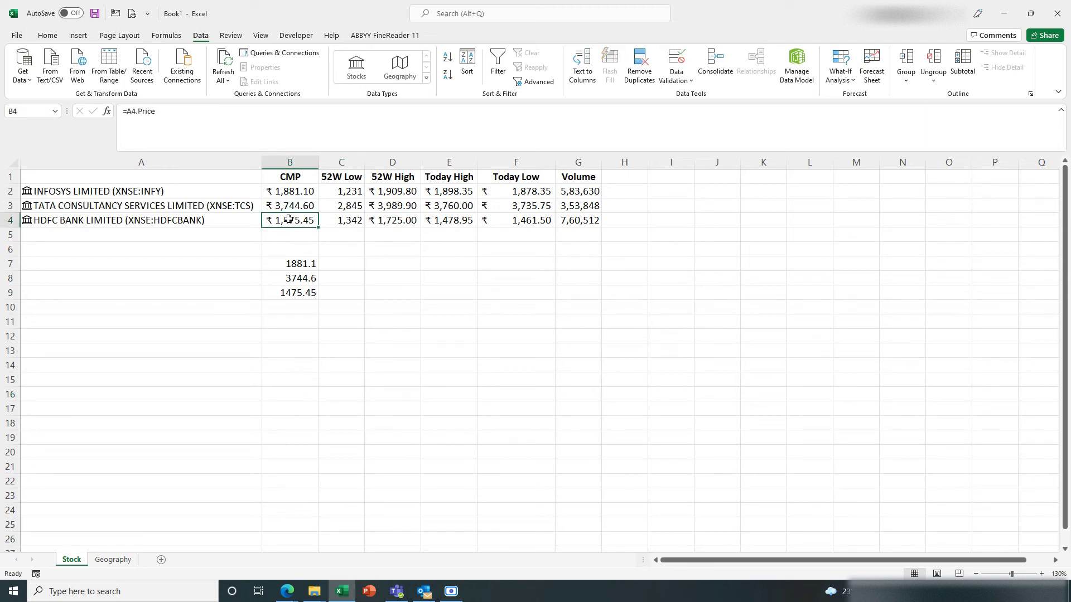
key("ctrl+g")
left_click(558, 491)
Refresh all linked stock data so CMP reads ₹ 1,879.00, ₹ 3,745.80 and ₹ 1,477.50.
left_click(223, 60)
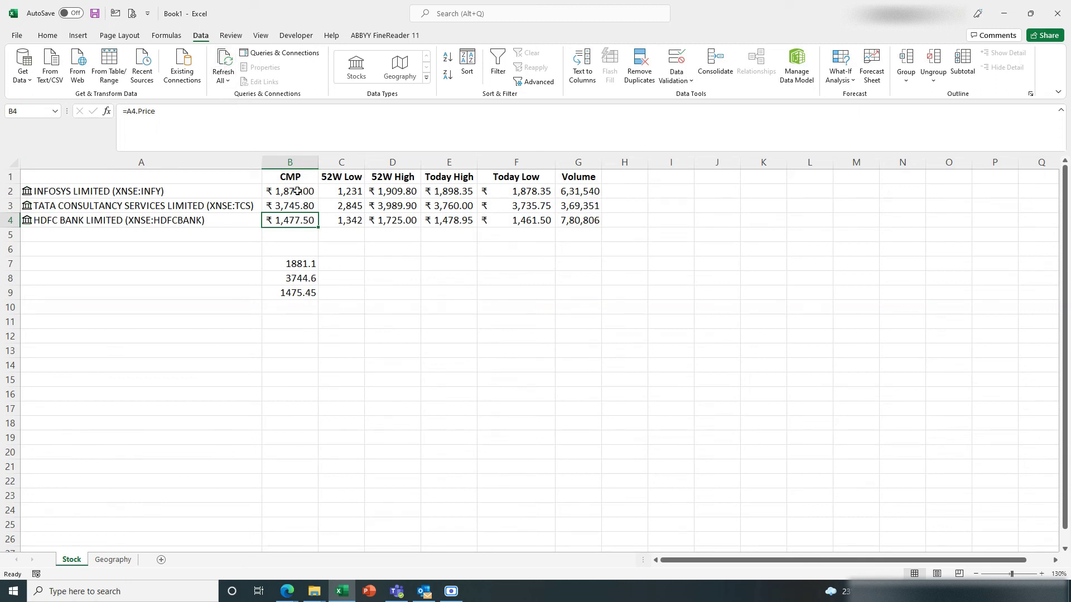
left_click_drag(297, 191, 312, 218)
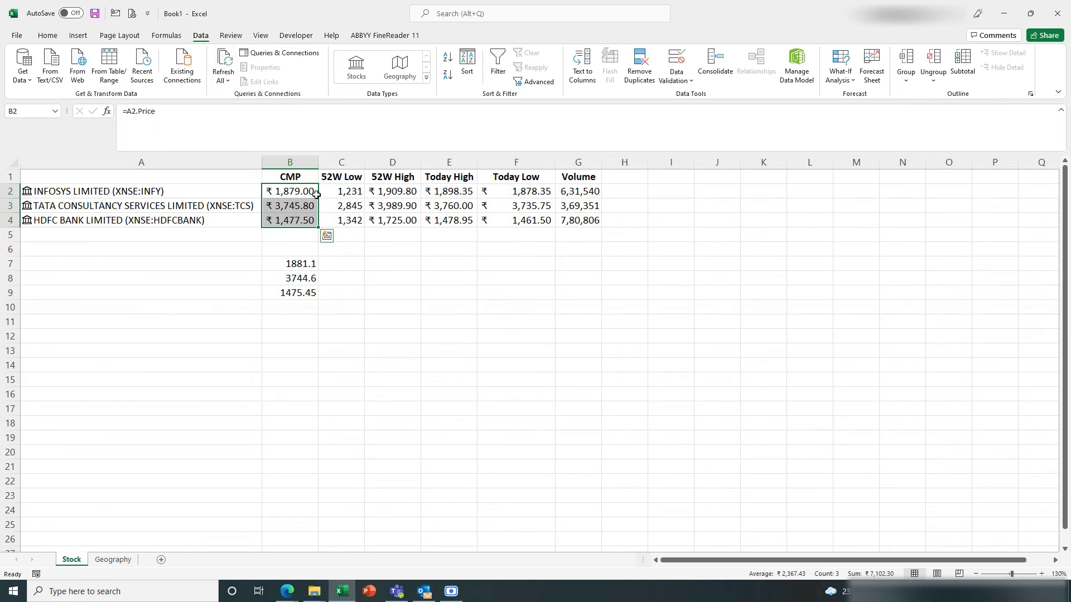
left_click(294, 189)
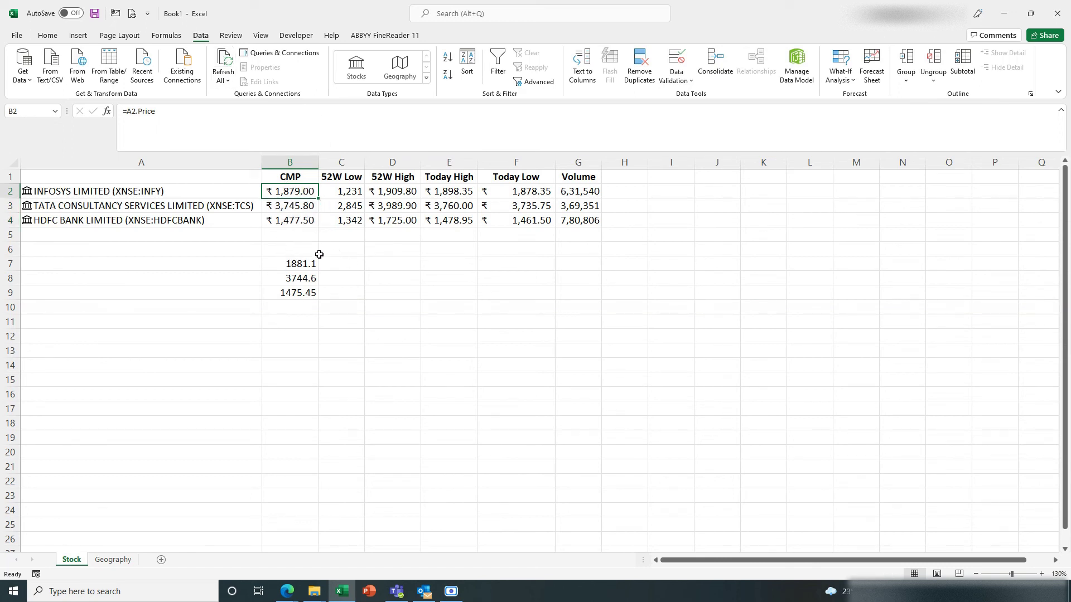
Delete the old plain price copies in B7:B9, leaving only the refreshed linked table.
left_click(238, 289)
left_click_drag(299, 262, 301, 290)
key("Delete")
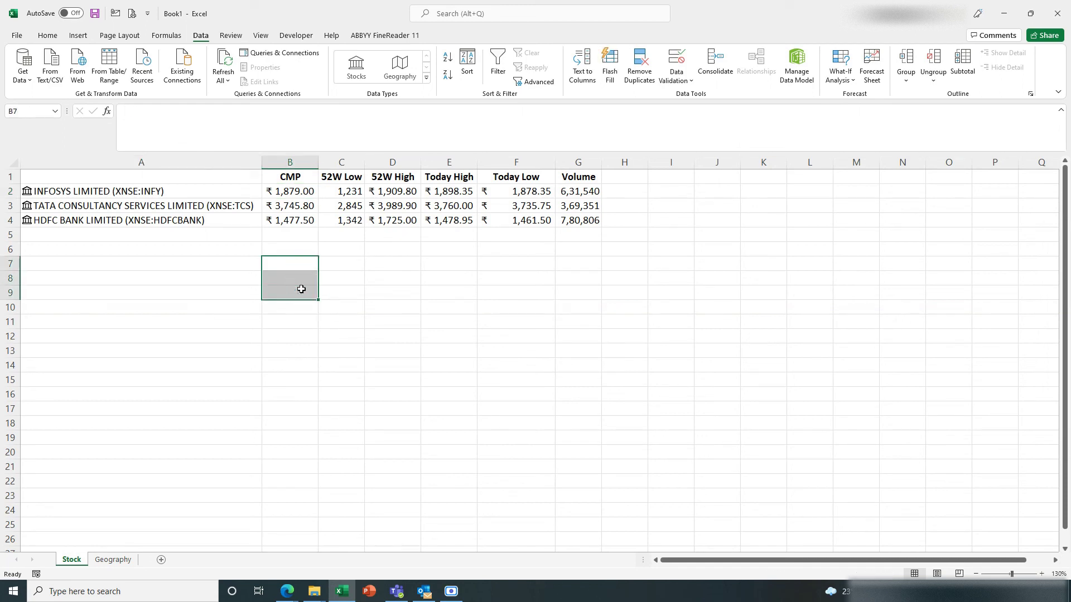
left_click(288, 240)
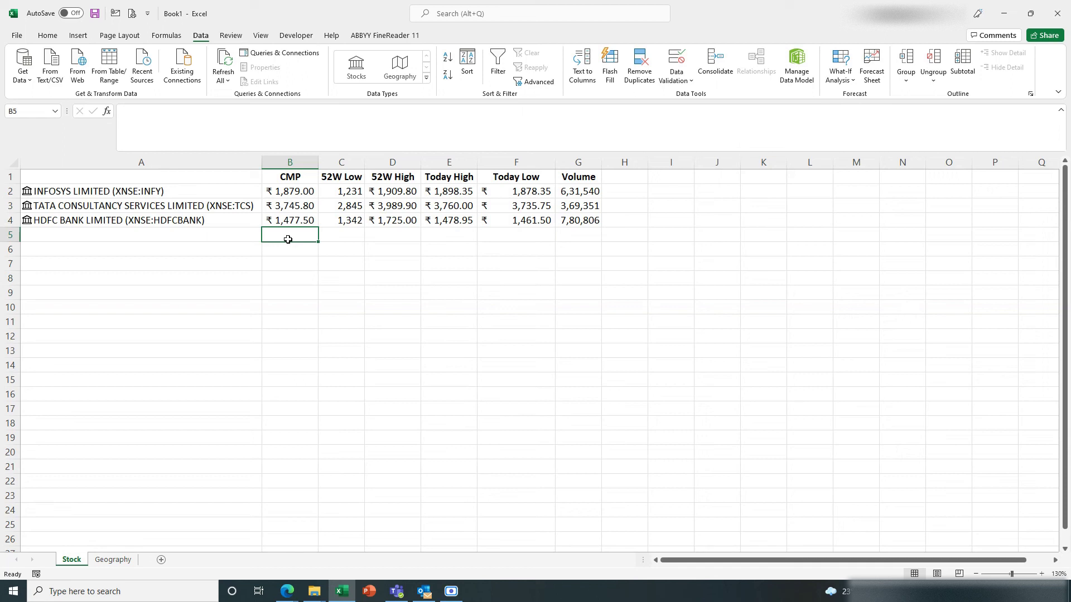